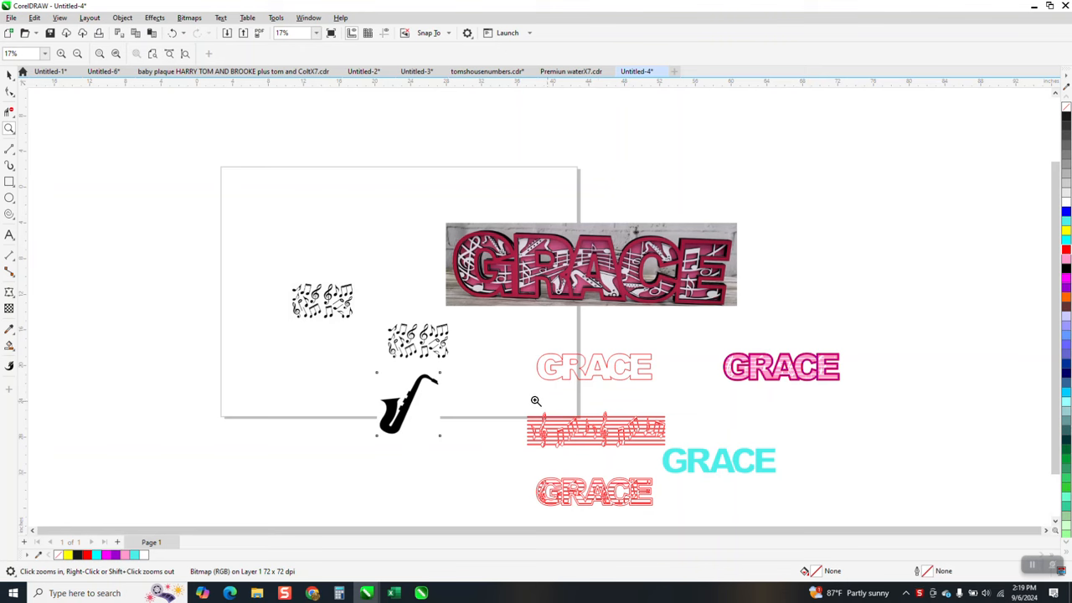
Draw a rectangle about 8.7 by 4.66 inches around the music notes just above the saxophone
left_click(744, 484)
scroll(606, 295, "down", 3)
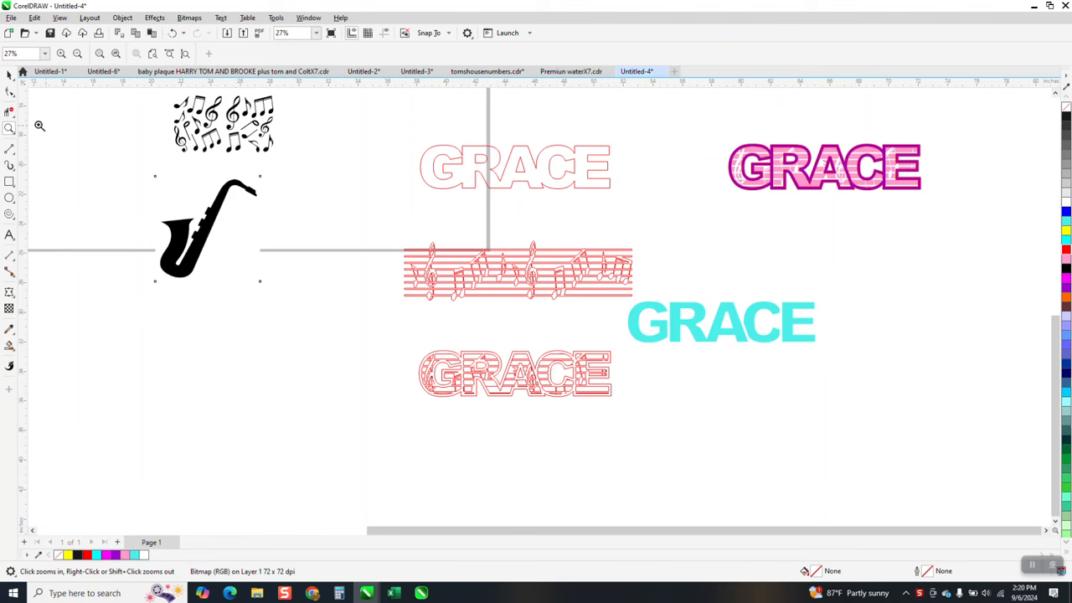
scroll(215, 219, "down", 1)
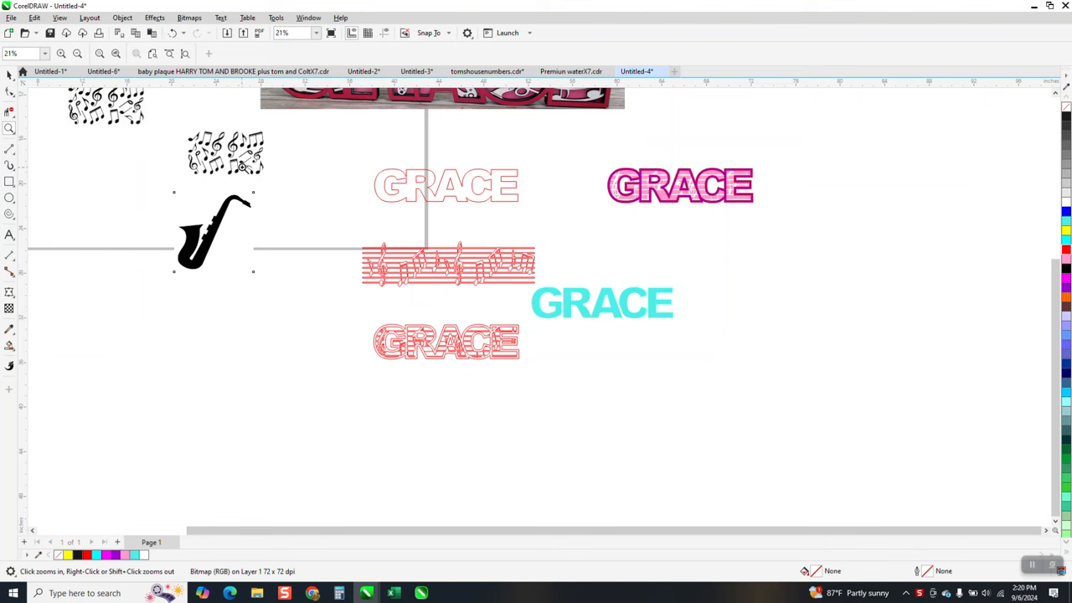
left_click_drag(169, 123, 338, 237)
left_click(14, 77)
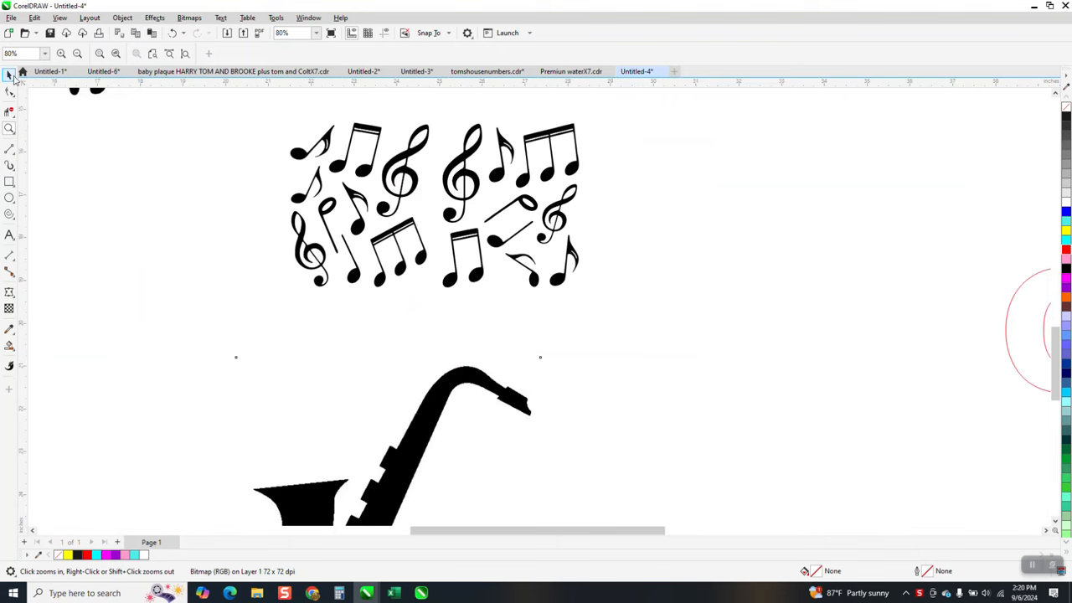
left_click(314, 149)
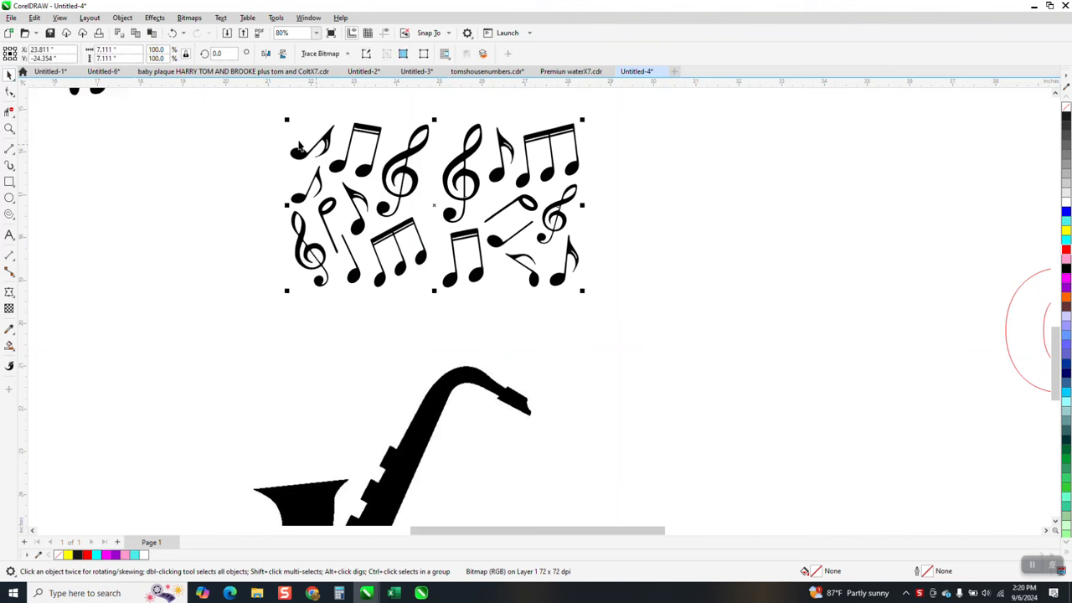
left_click(10, 180)
left_click_drag(240, 111, 612, 312)
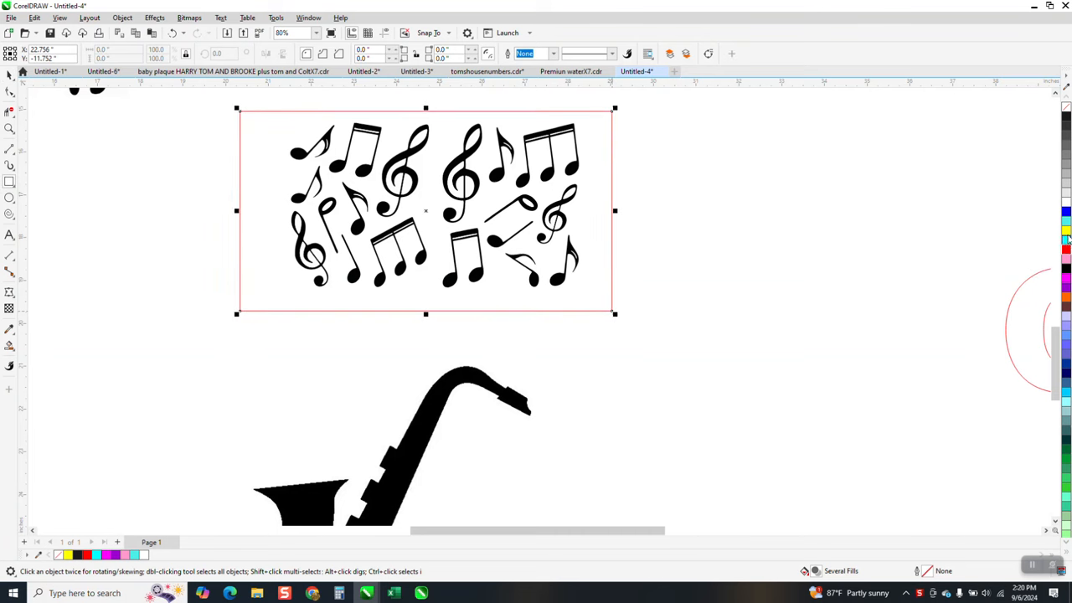
Fill the rectangle around the music notes with yellow and send it to the back of the page
left_click(1066, 230)
left_click(126, 18)
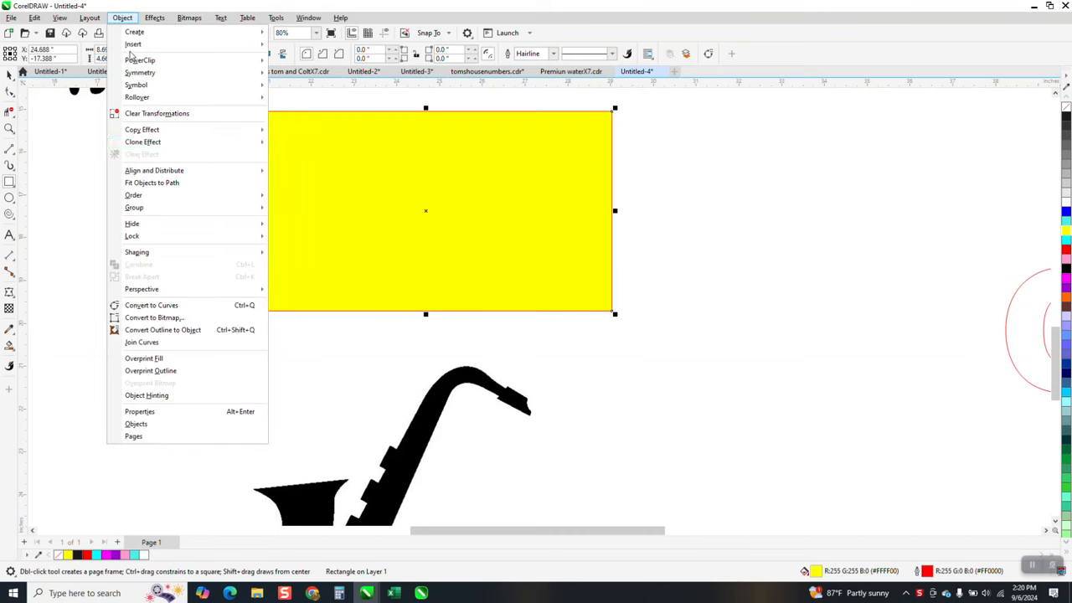
mouse_move(245, 198)
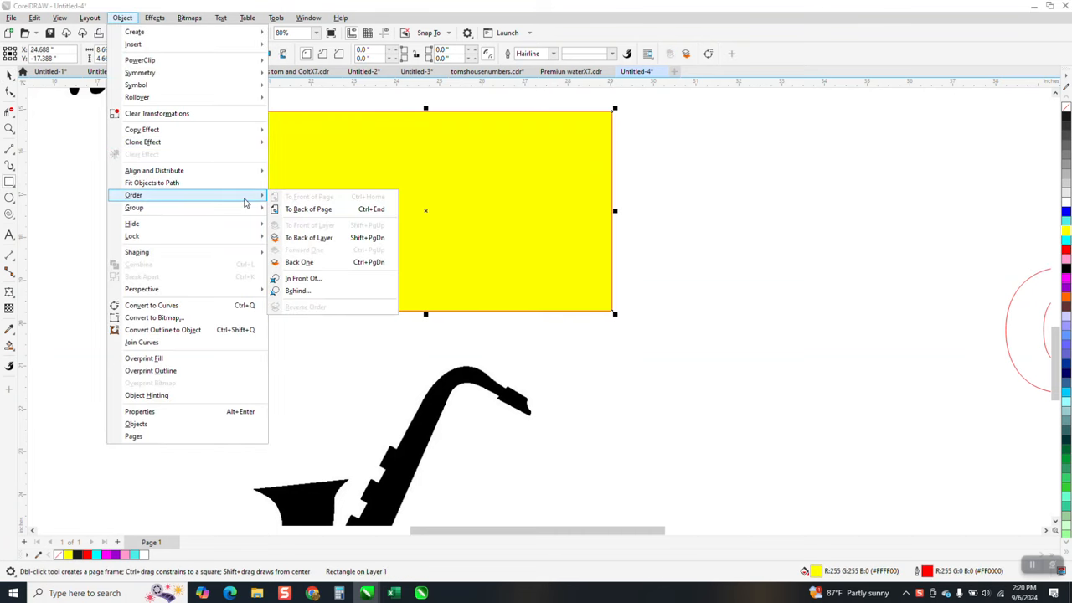
left_click(310, 210)
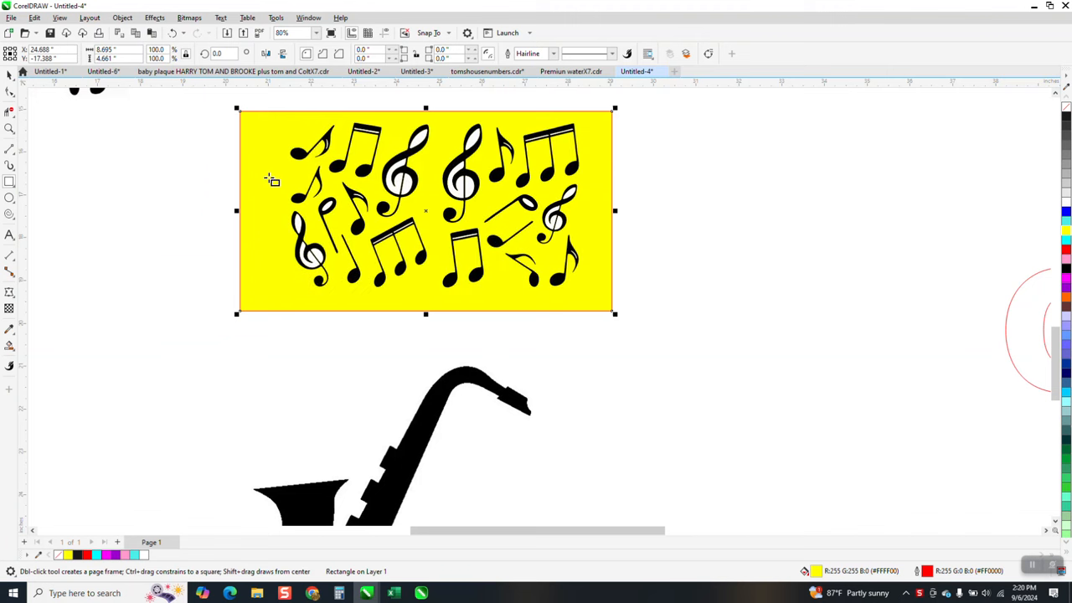
Select the traced music notes on the yellow rectangle and ungroup them
left_click(377, 135)
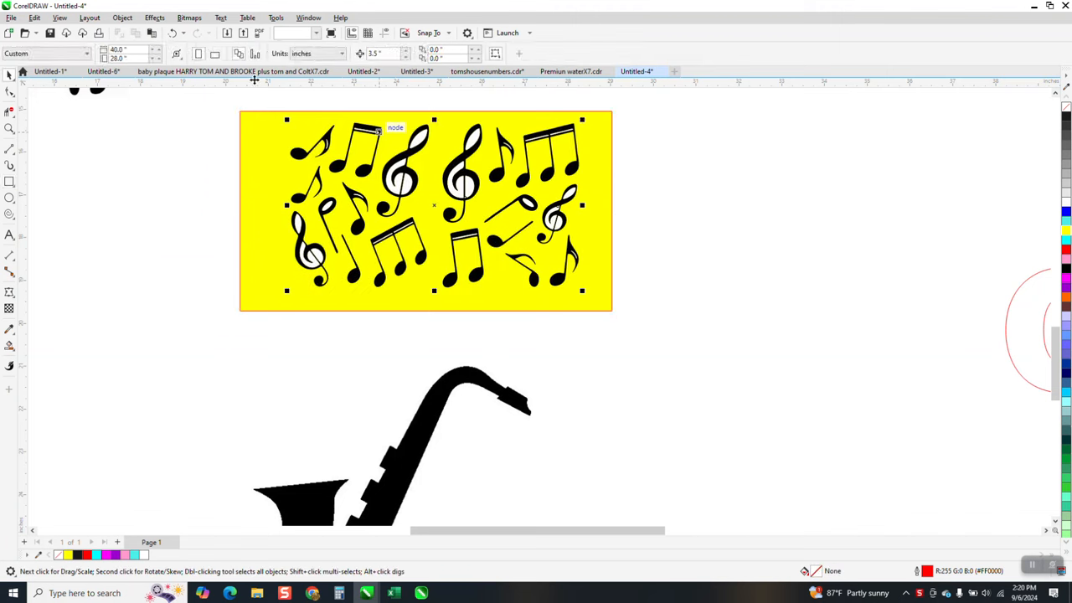
left_click(123, 18)
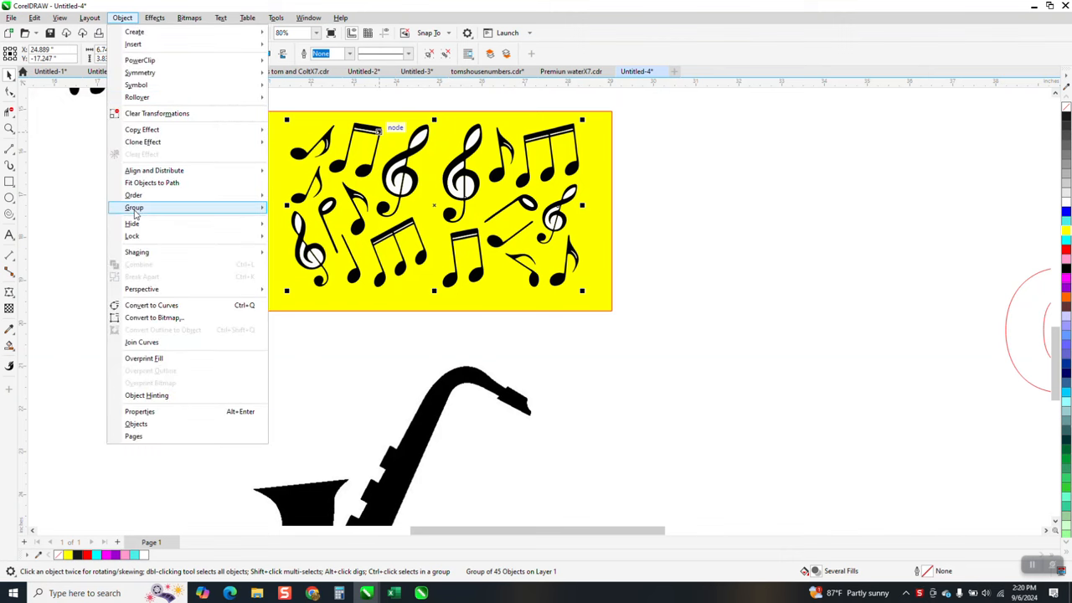
mouse_move(223, 208)
left_click(299, 222)
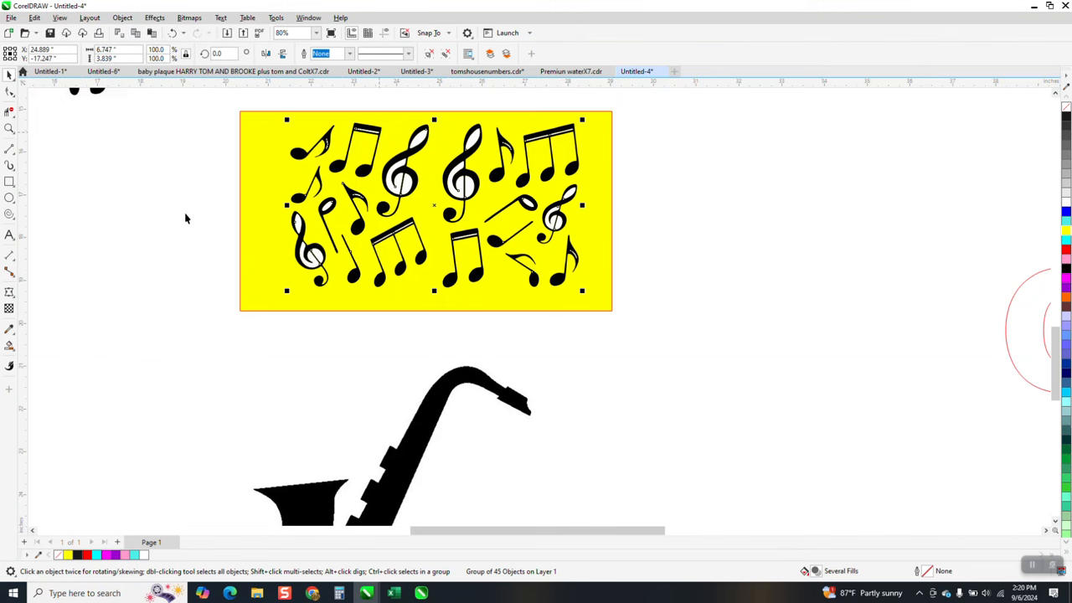
Delete the white pieces in the upper loop, lower loop and curve of the first large treble clef
left_click(10, 128)
left_click_drag(336, 113, 673, 280)
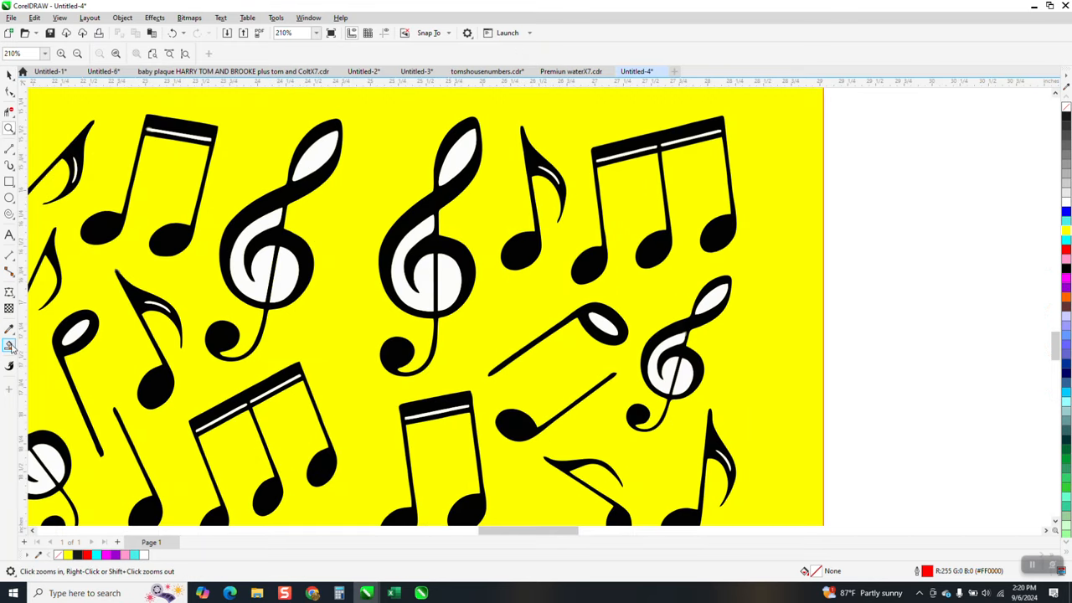
key("space")
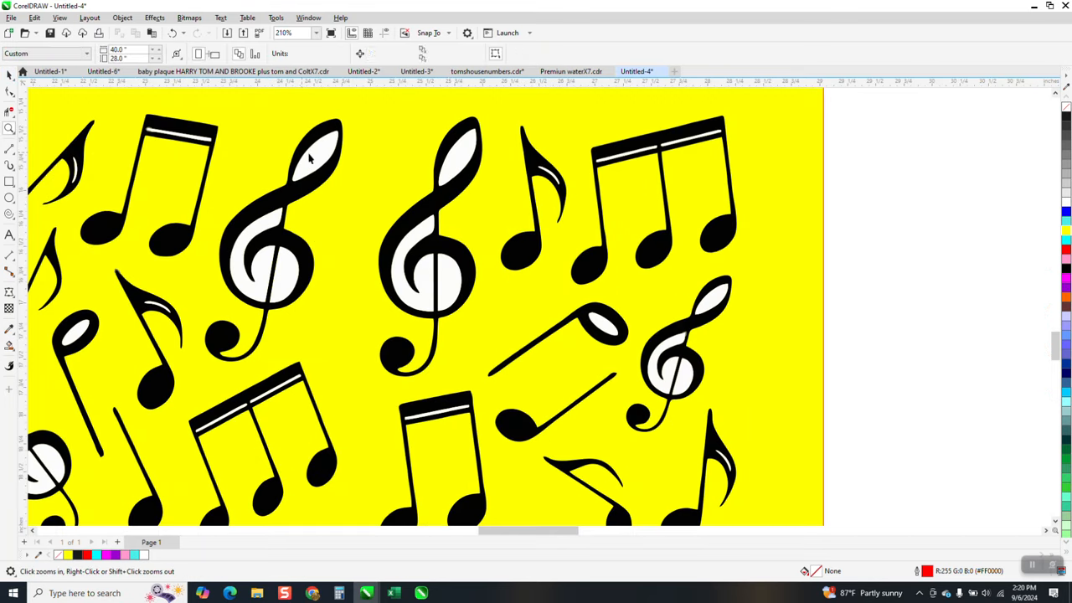
left_click(322, 150)
left_click(288, 264)
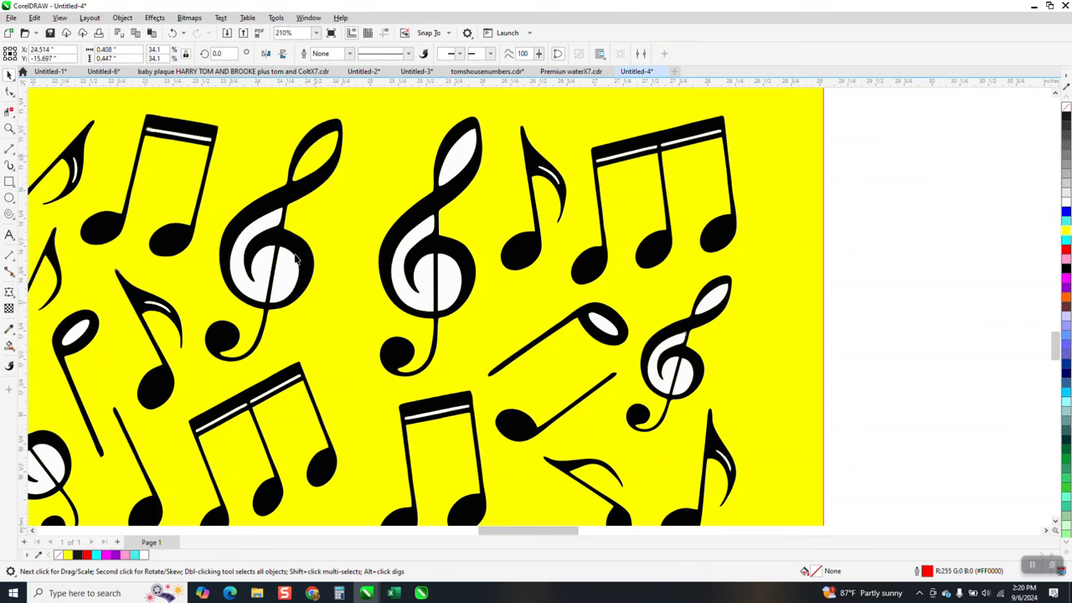
left_click(303, 261)
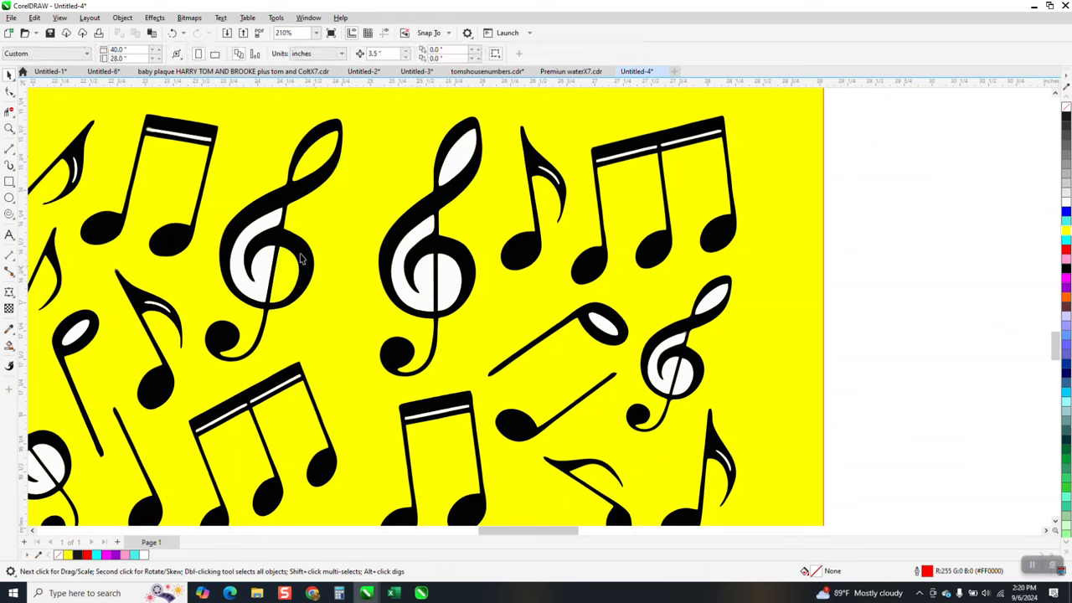
left_click(270, 225)
key("Delete")
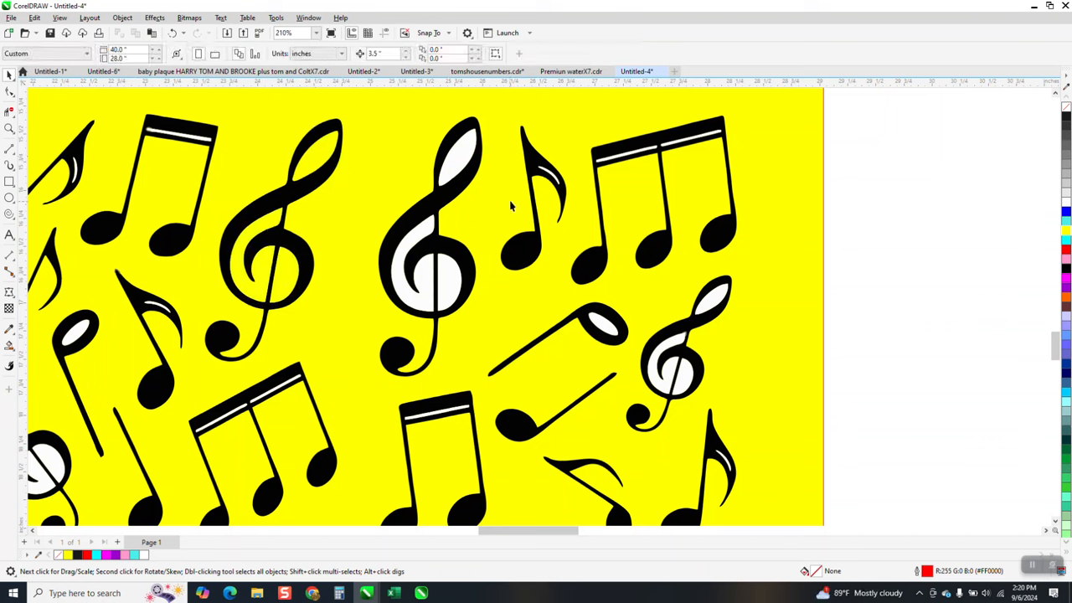
Delete the white slivers in the upper beamed pair, the eighth note's flag and both halves of the upper three-note beam
left_click(190, 137)
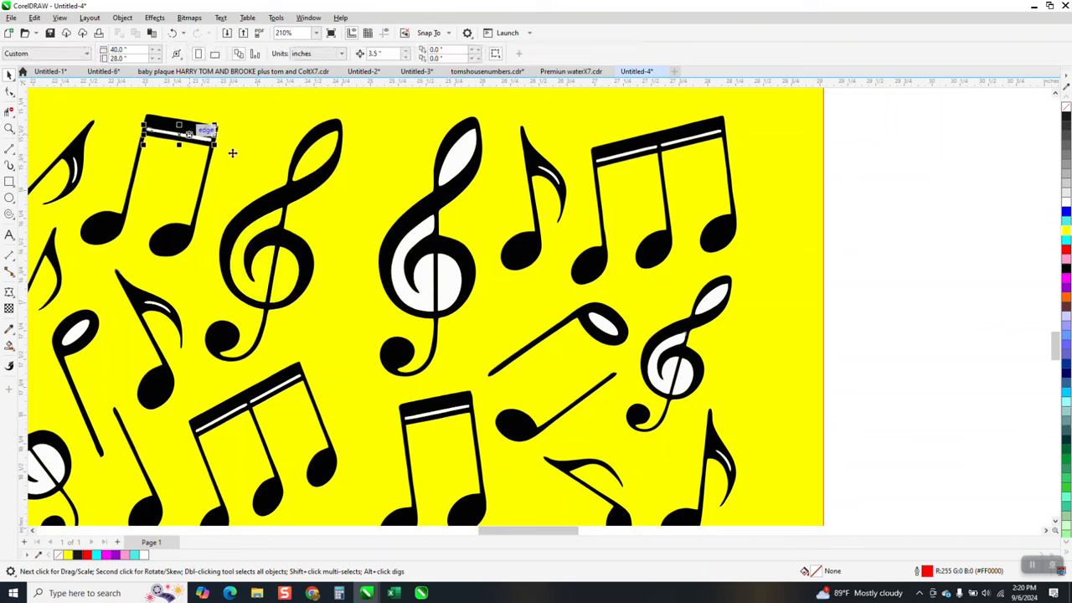
key("Delete")
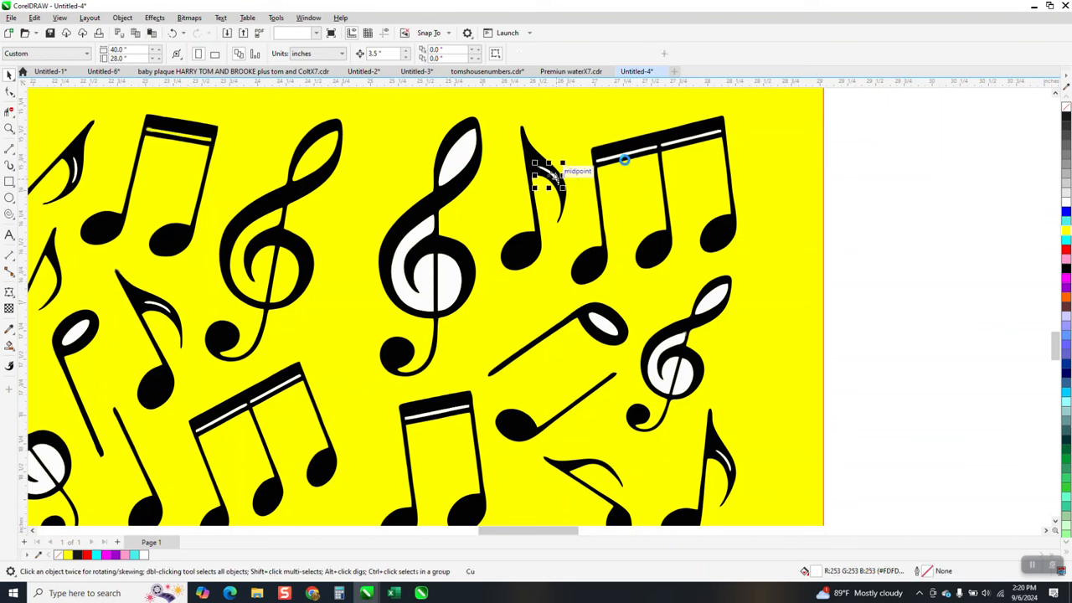
left_click(630, 162)
left_click(629, 157)
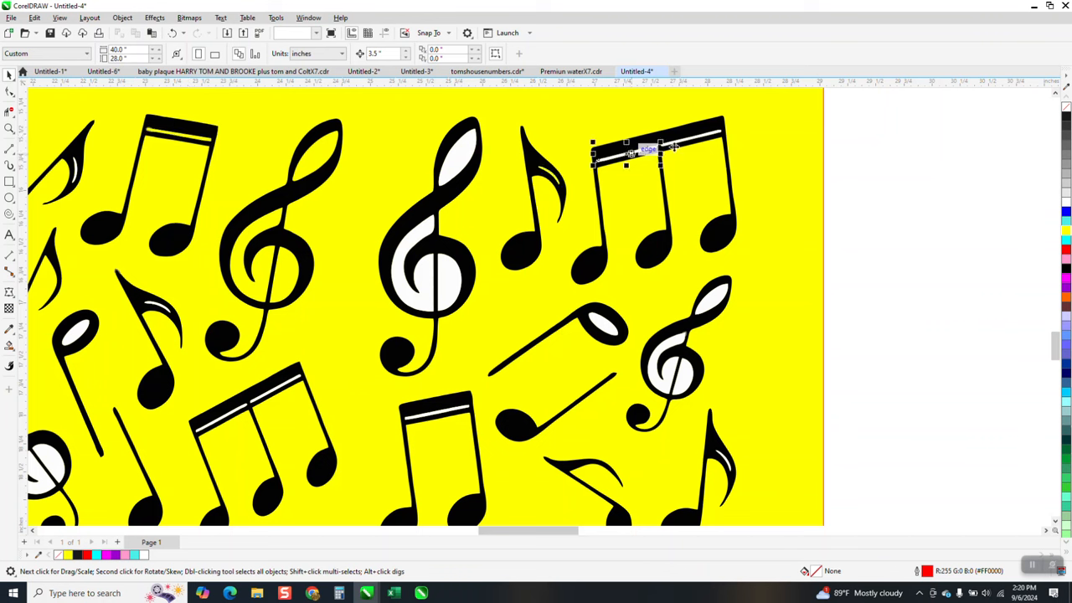
key("Delete")
left_click(680, 144)
key("Delete")
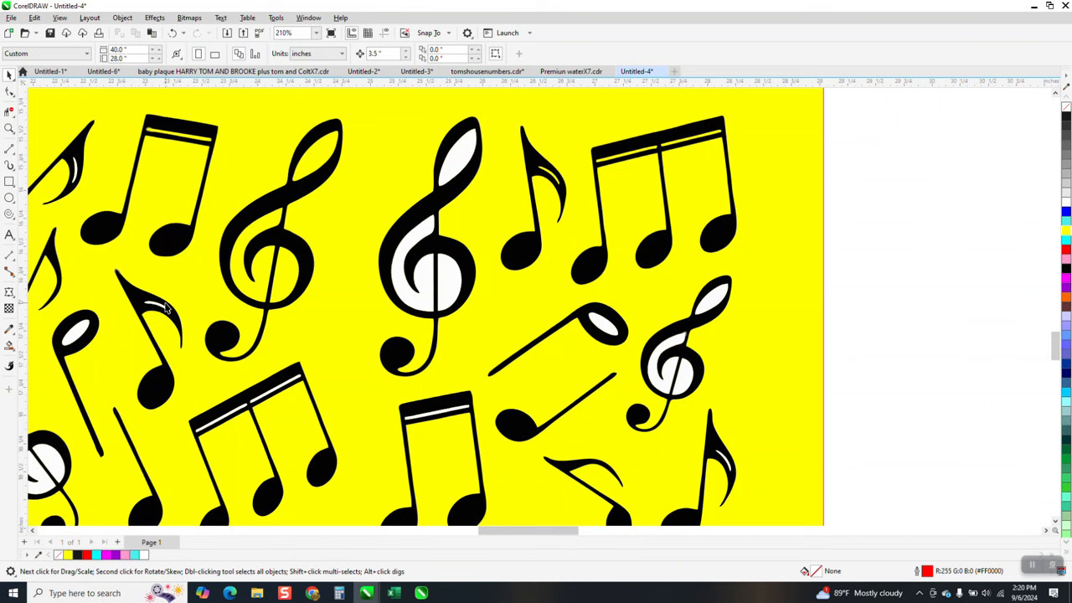
Delete the white oval inside the hollow note head on the left half of the yellow rectangle
scroll(211, 267, "down", 1)
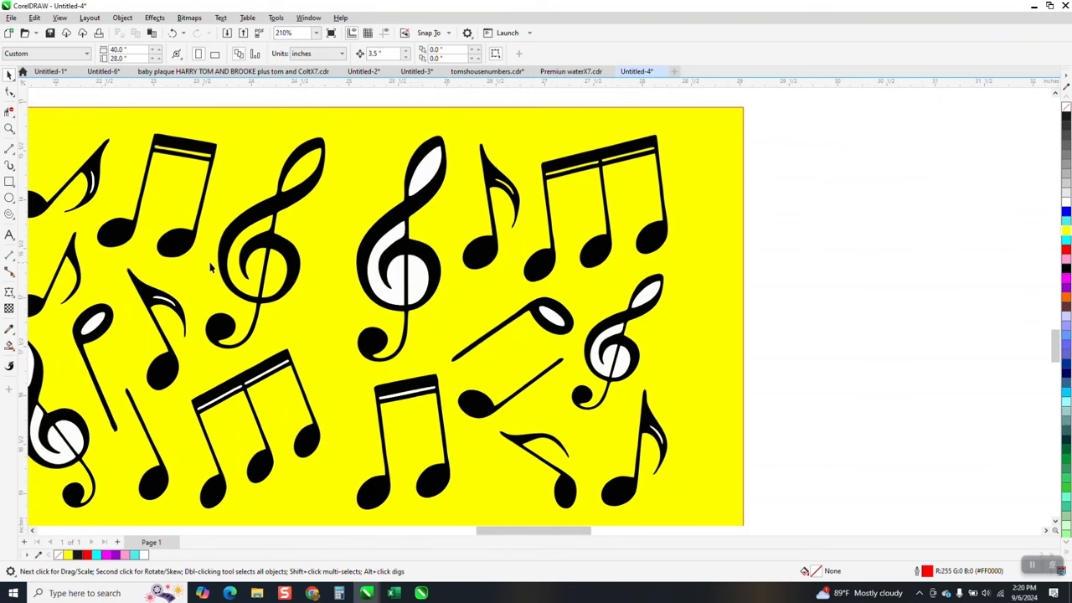
left_click(96, 322)
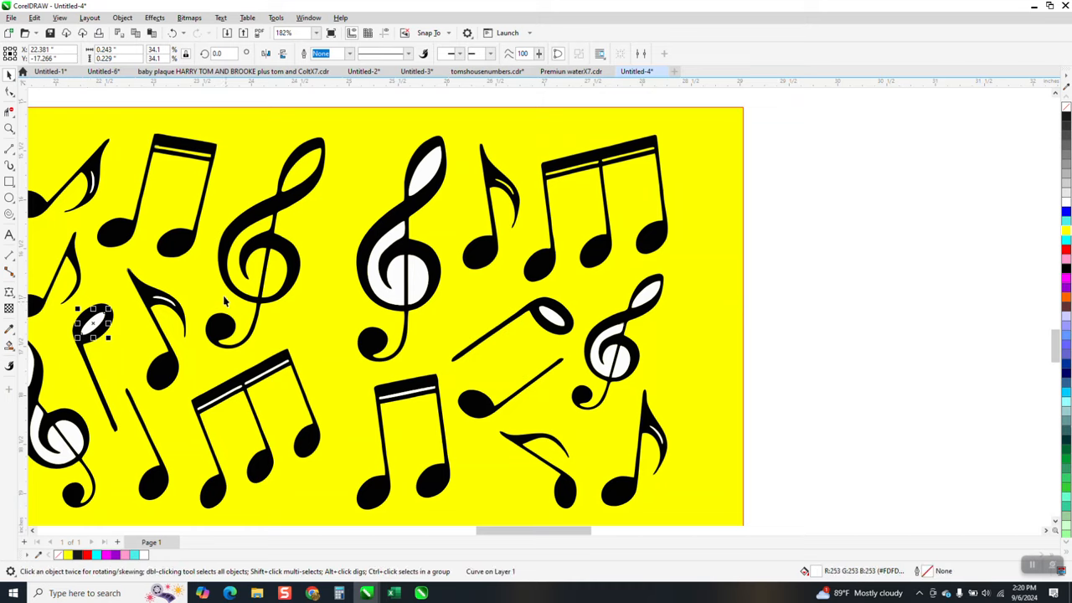
scroll(228, 282, "down", 1)
key("Delete")
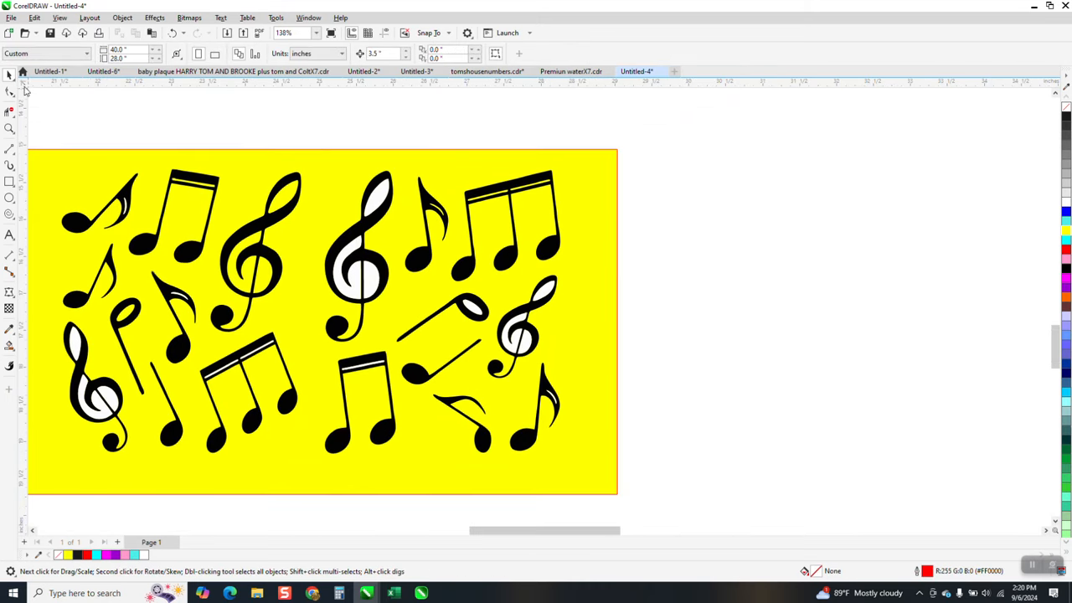
Move the cleaned treble clef, beamed pair, two eighth notes, hollow note and stemmed note off the yellow rectangle to the blank area beside it
left_click_drag(298, 182, 825, 225)
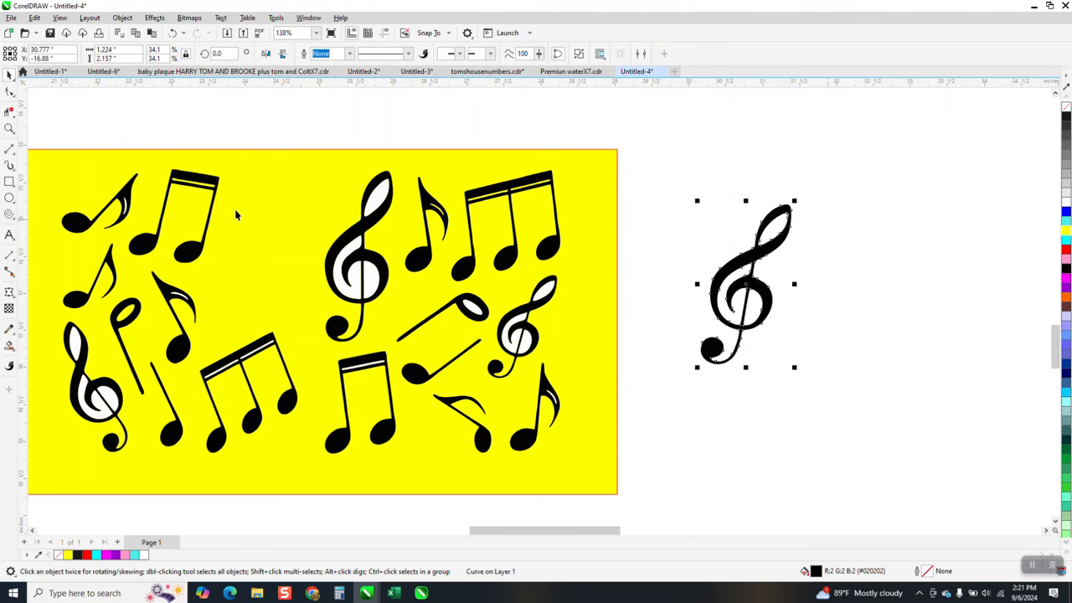
left_click_drag(216, 184, 876, 247)
left_click_drag(436, 210, 936, 251)
left_click_drag(137, 306, 683, 213)
left_click_drag(112, 275, 801, 391)
left_click_drag(170, 430, 846, 410)
Delete the yellow rectangle together with the music notes remaining on it
scroll(316, 279, "down", 3)
left_click_drag(137, 216, 466, 376)
key("Delete")
Scale the saxophone bitmap down to about 2.7 inches square and place it left of the separated notes
left_click_drag(357, 409, 327, 266)
left_click_drag(335, 407, 334, 328)
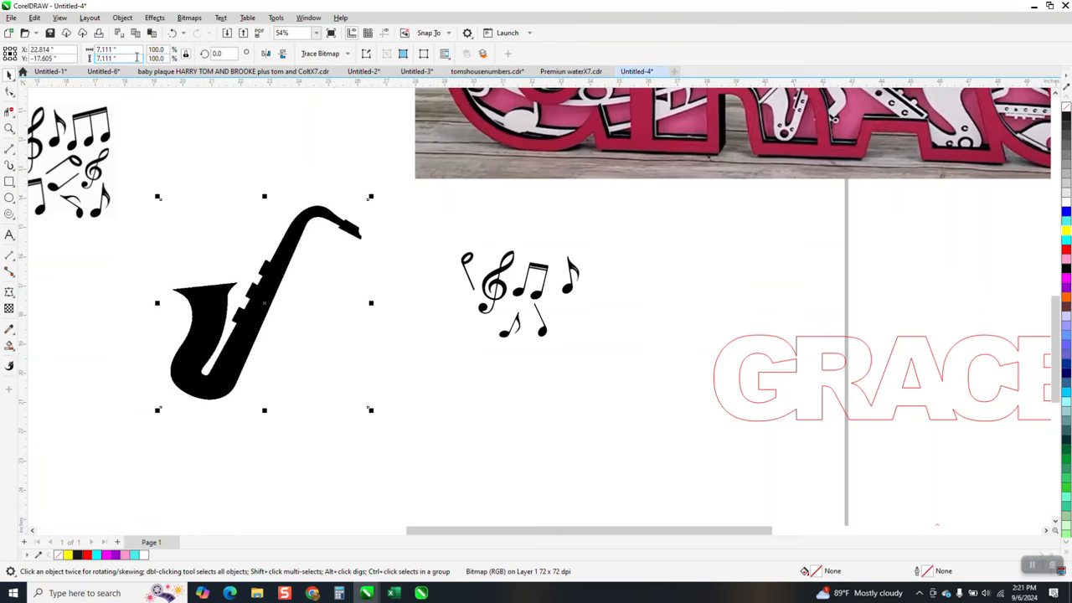
left_click_drag(372, 196, 244, 320)
left_click_drag(205, 359, 291, 255)
Trace the saxophone bitmap with the Clipart outline trace and move the traced curve off the original
left_click(347, 55)
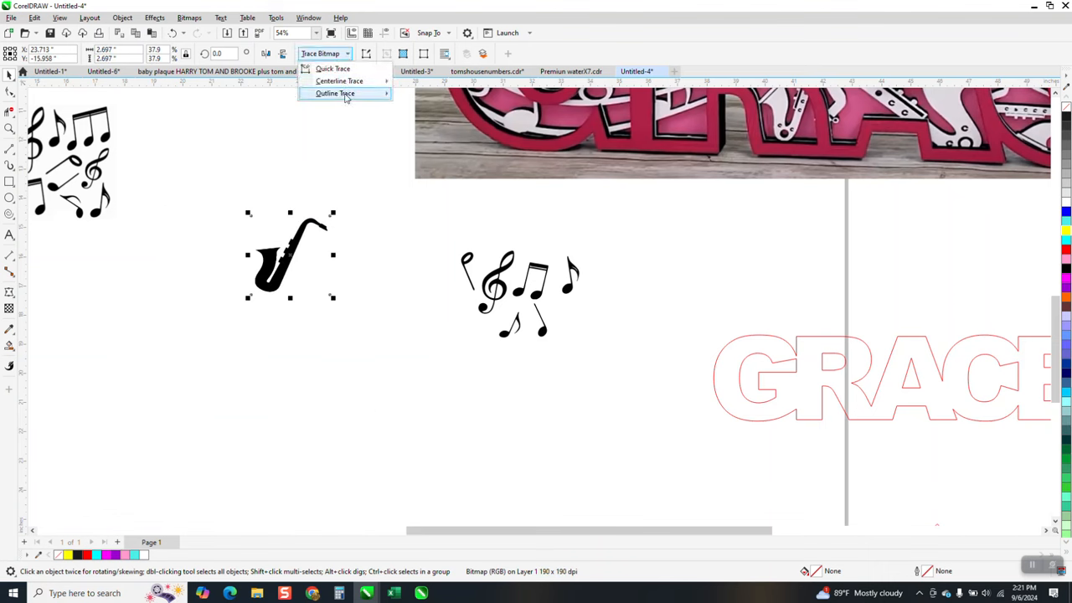
mouse_move(345, 95)
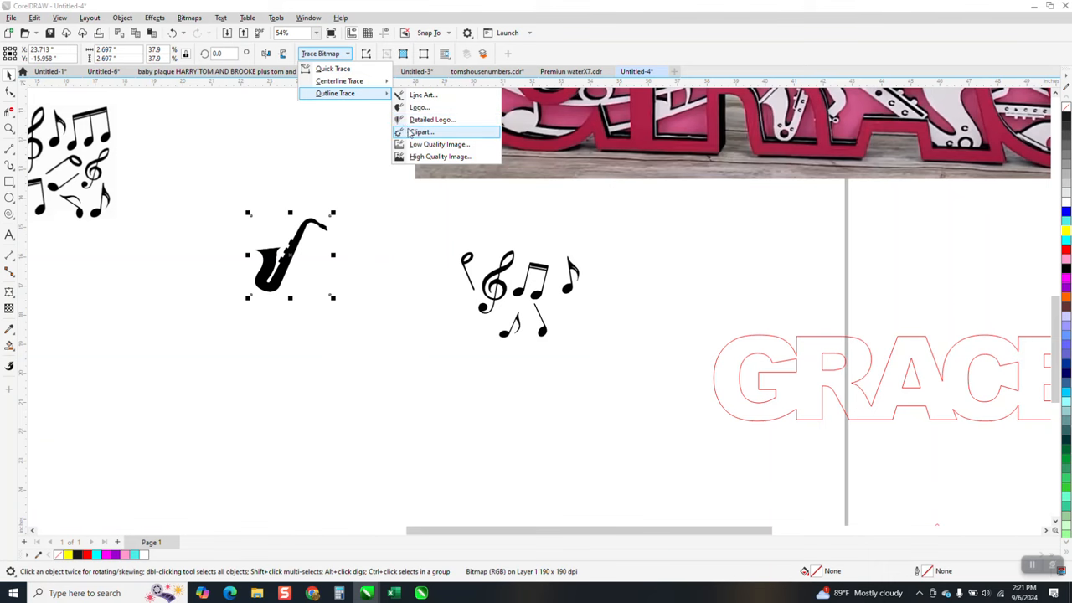
left_click(419, 132)
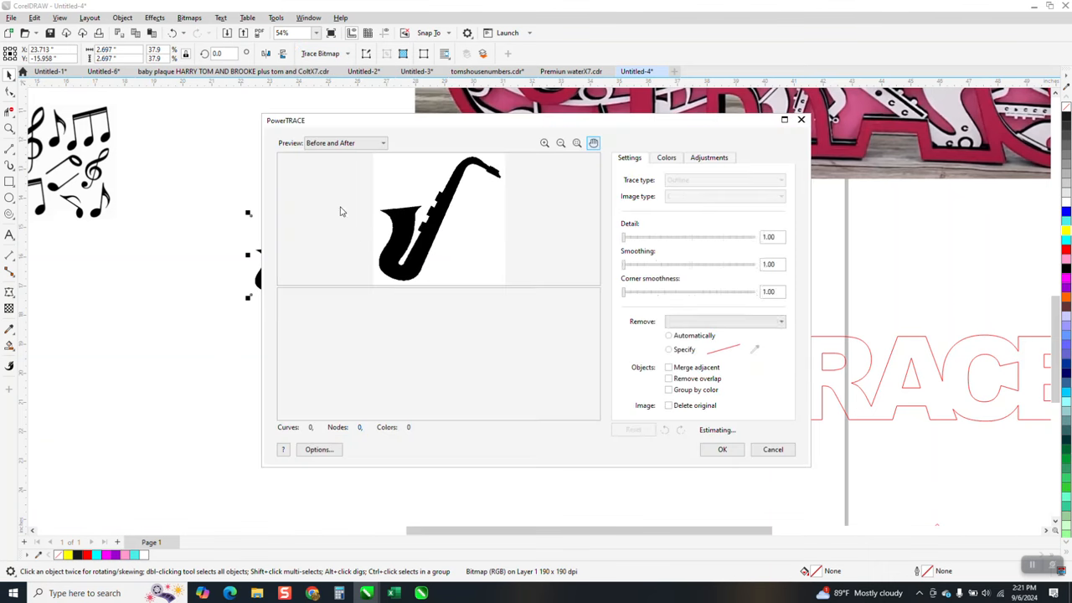
left_click(718, 448)
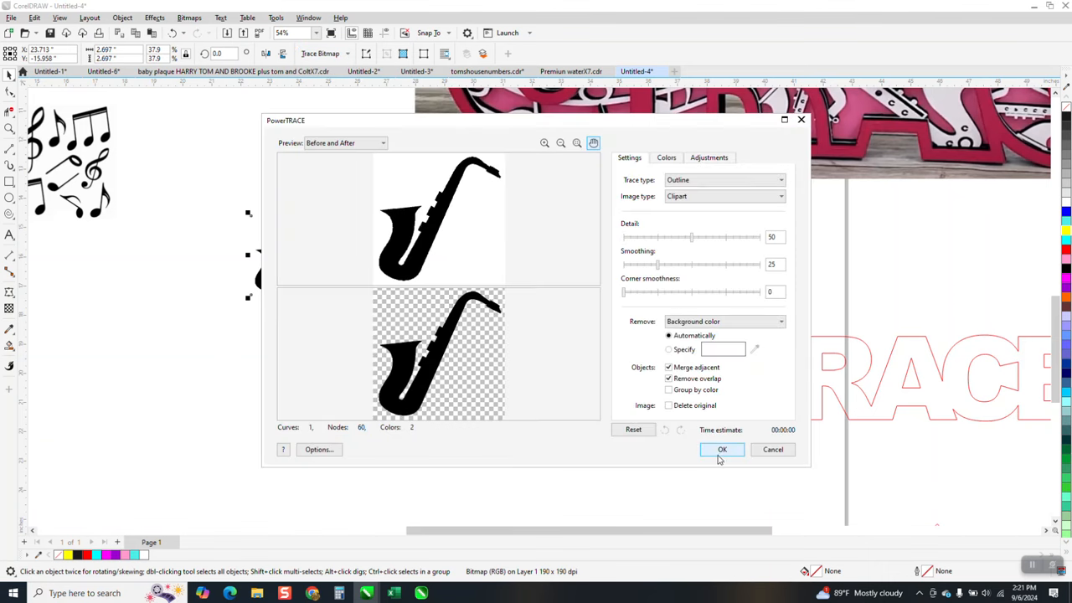
left_click_drag(290, 263, 378, 311)
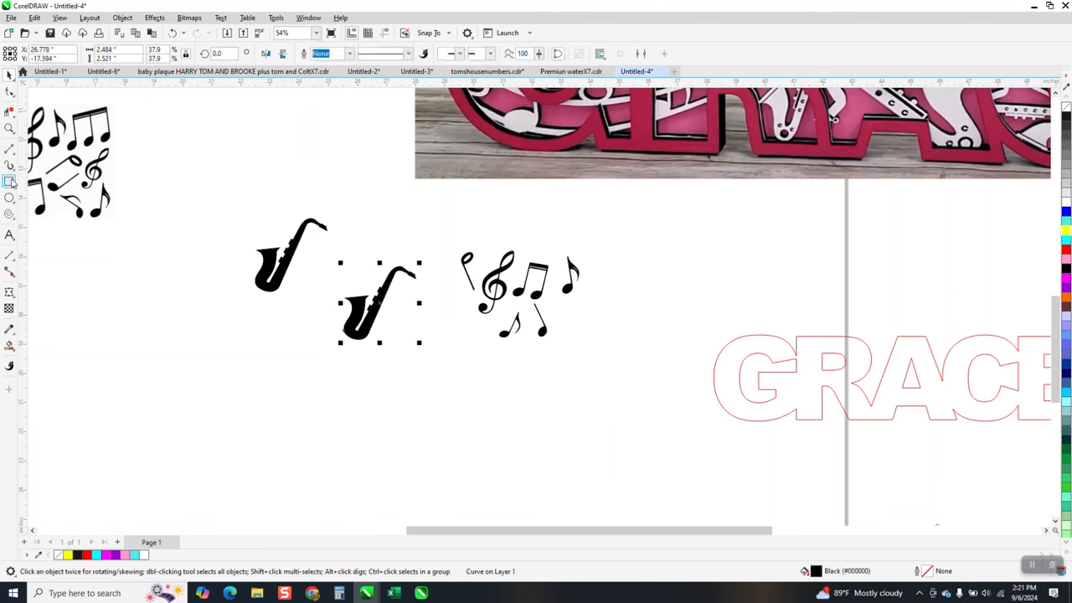
Draw a yellow rectangle about 5.33 by 4.12 inches around the traced saxophone and send it to the back of the page
left_click_drag(286, 239, 445, 361)
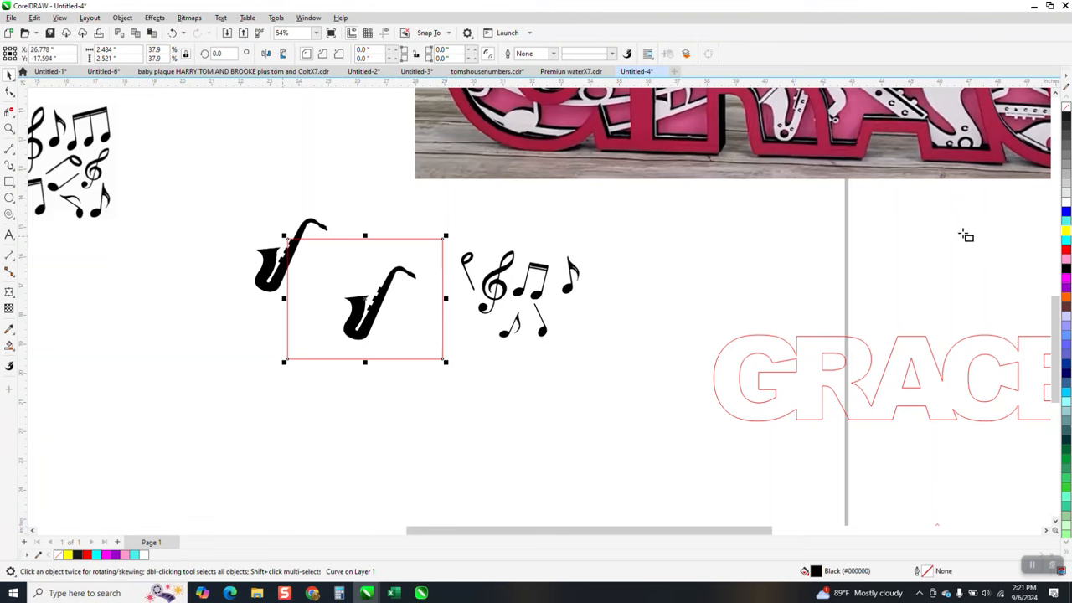
left_click(1065, 234)
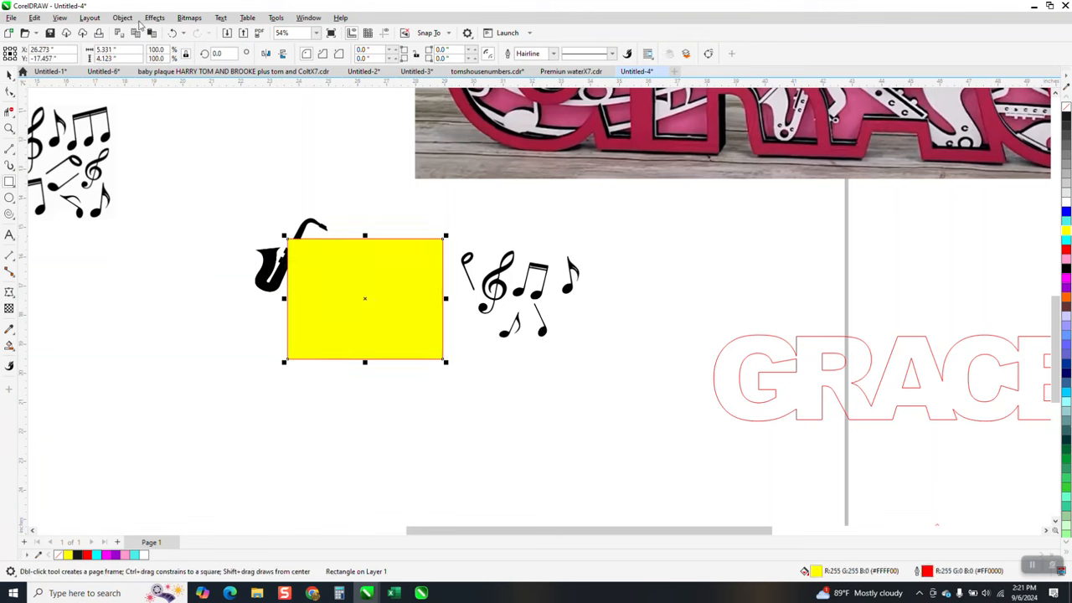
left_click(122, 18)
mouse_move(133, 199)
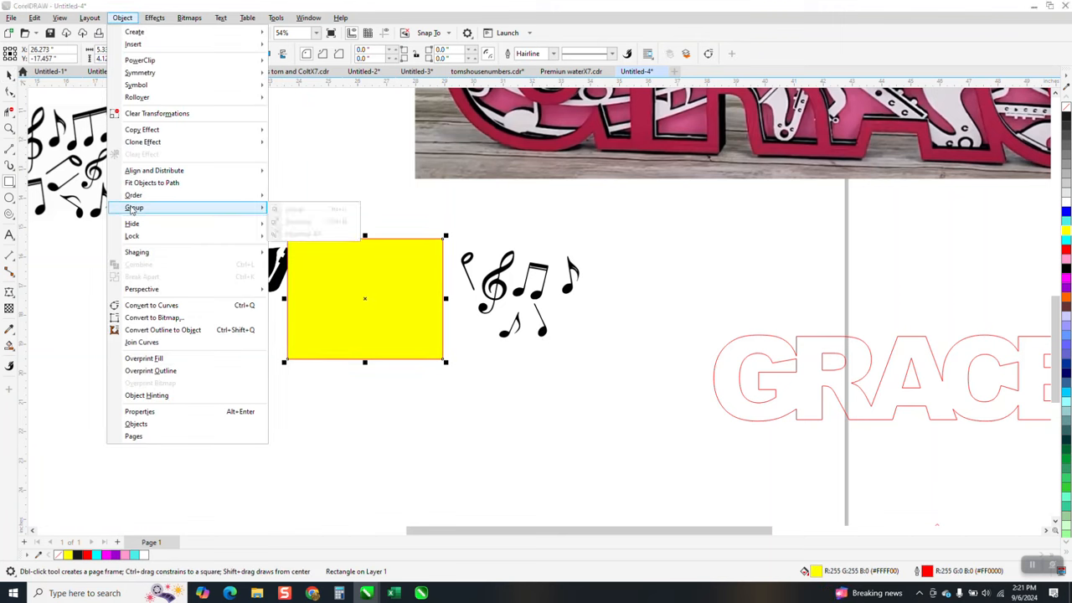
left_click(288, 209)
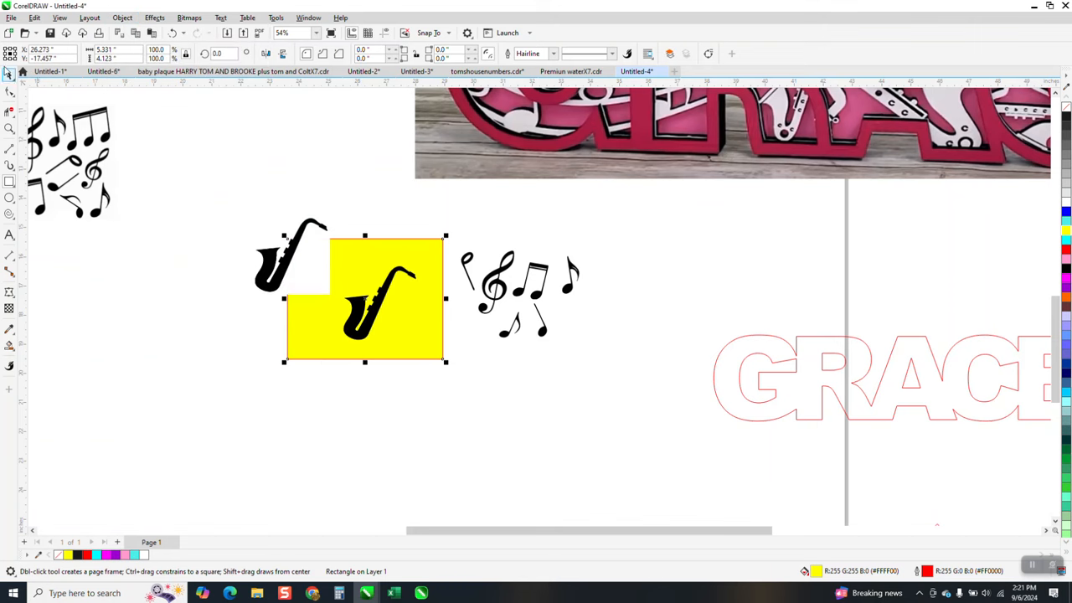
Move the original saxophone bitmap clear of the yellow rectangle and shift the rectangle up and left from behind the traced saxophone
left_click_drag(371, 251, 157, 273)
left_click(364, 267)
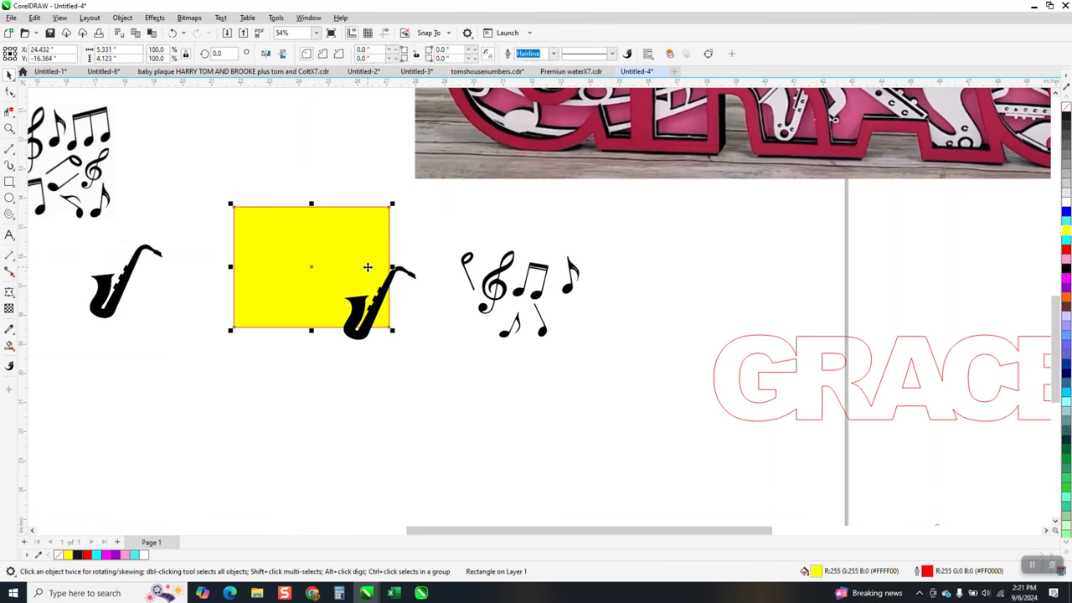
Delete the yellow rectangle, and give the traced saxophone and separated notes no fill and a red outline
key("Delete")
left_click(377, 301)
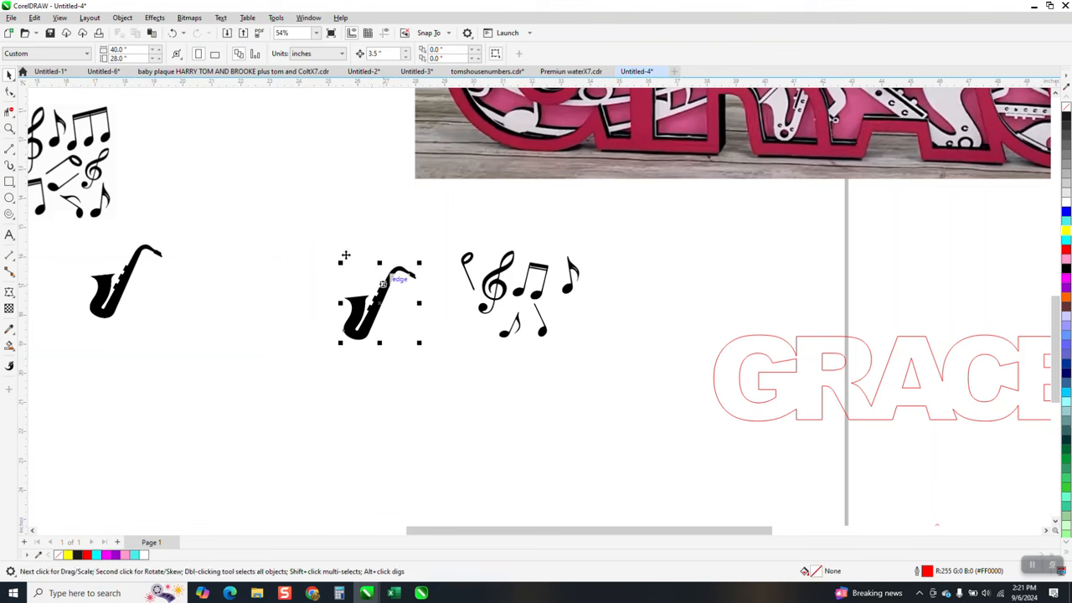
left_click_drag(311, 227, 663, 400)
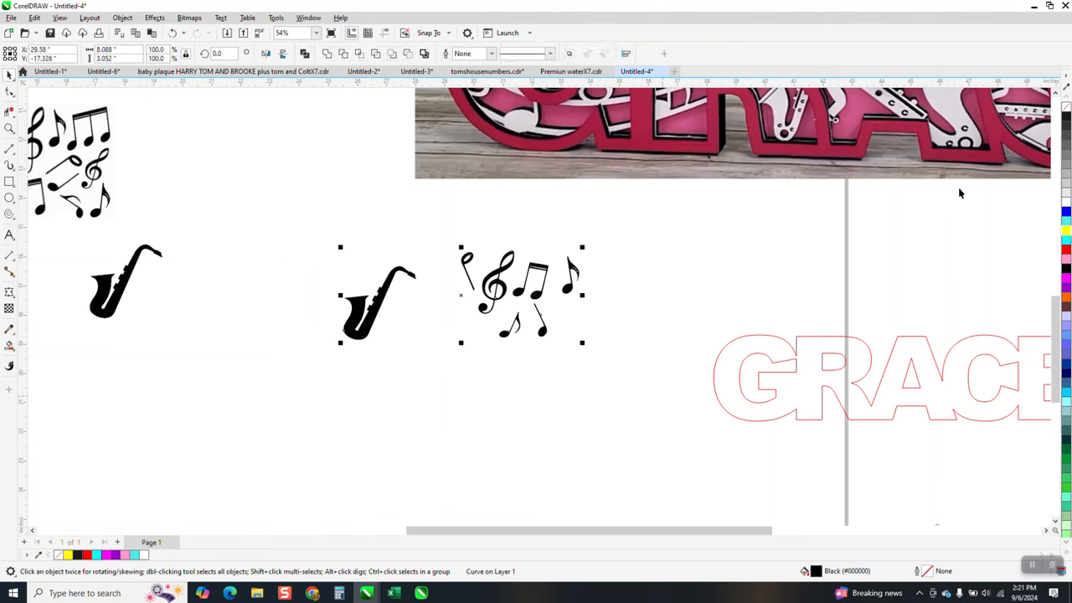
left_click(1067, 109)
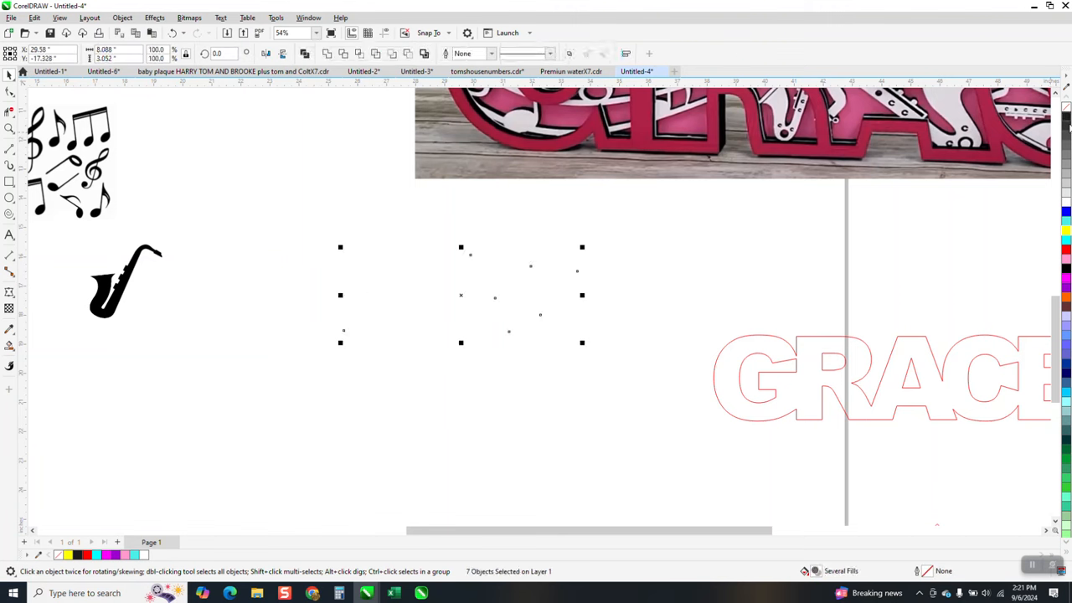
right_click(1067, 251)
scroll(630, 289, "down", 2)
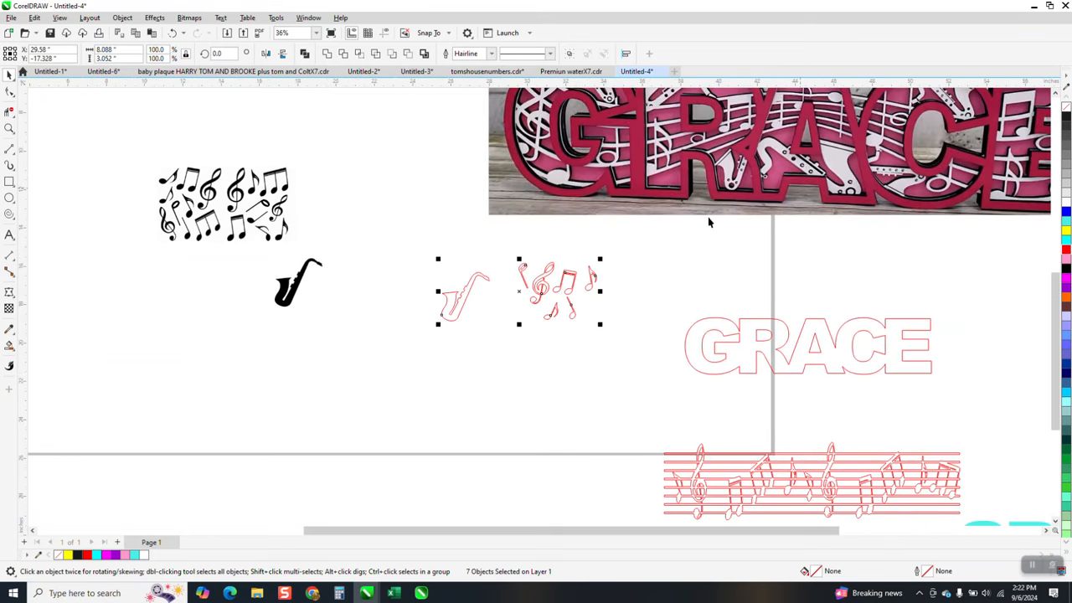
Draw a straight horizontal line about 13.68 inches long just above the GRACE outline and set its outline width to 12 pt
left_click(9, 149)
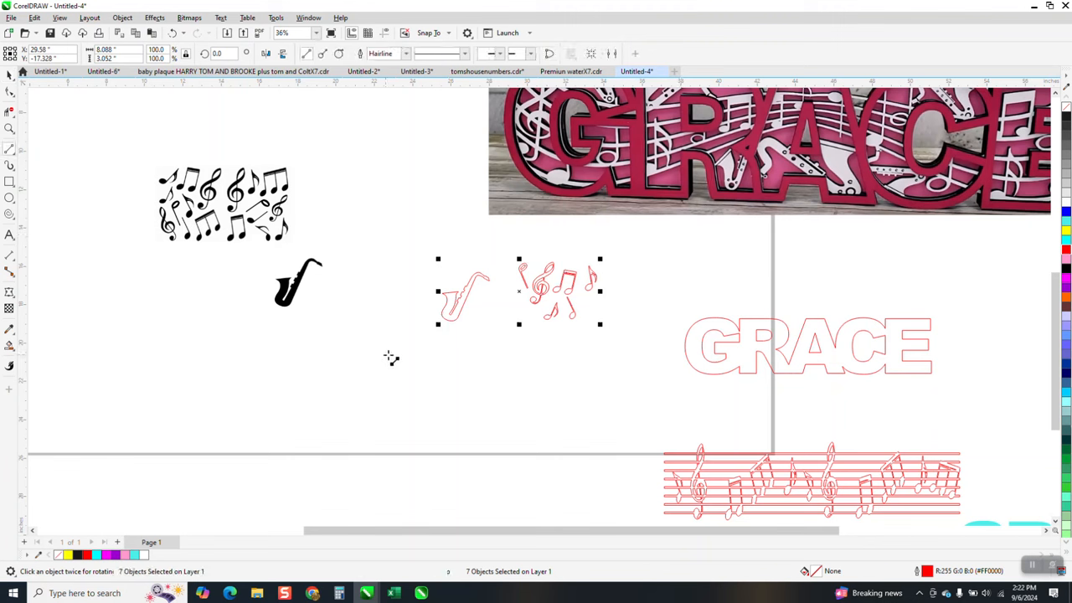
left_click(677, 310)
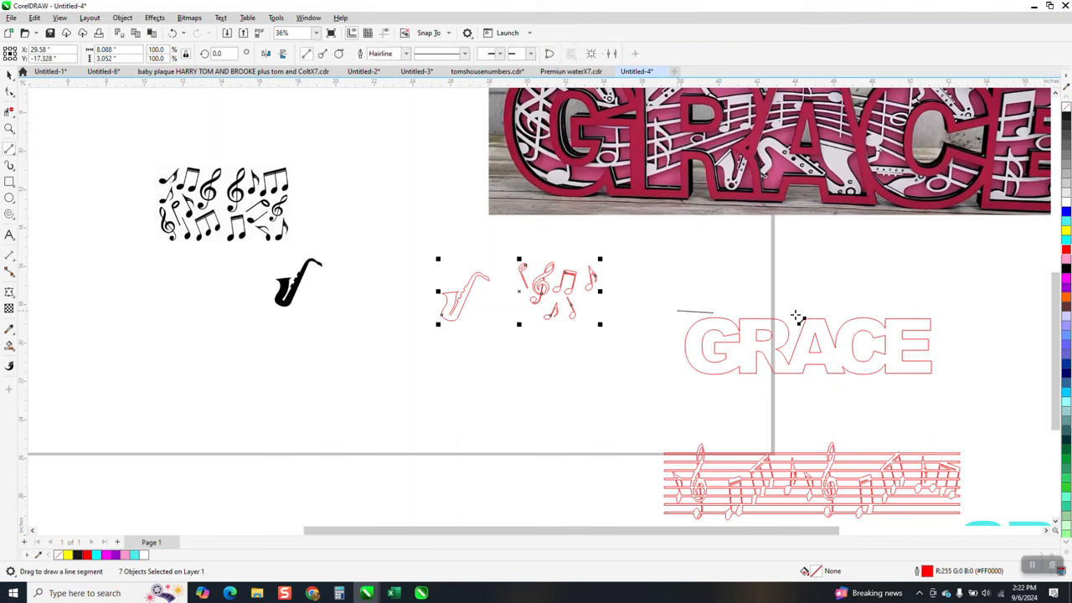
left_click(940, 311)
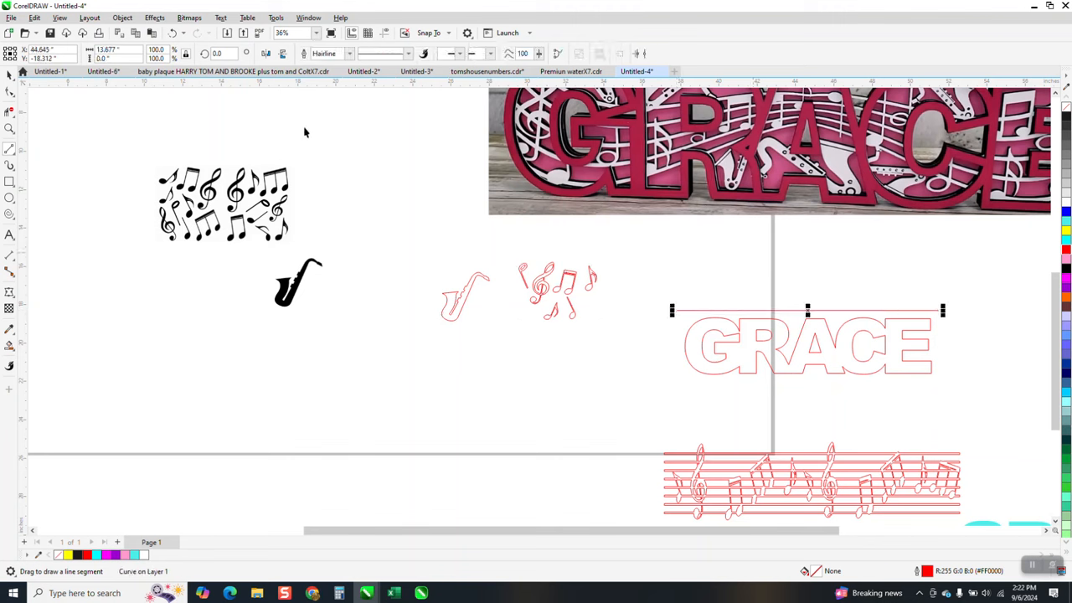
left_click(349, 53)
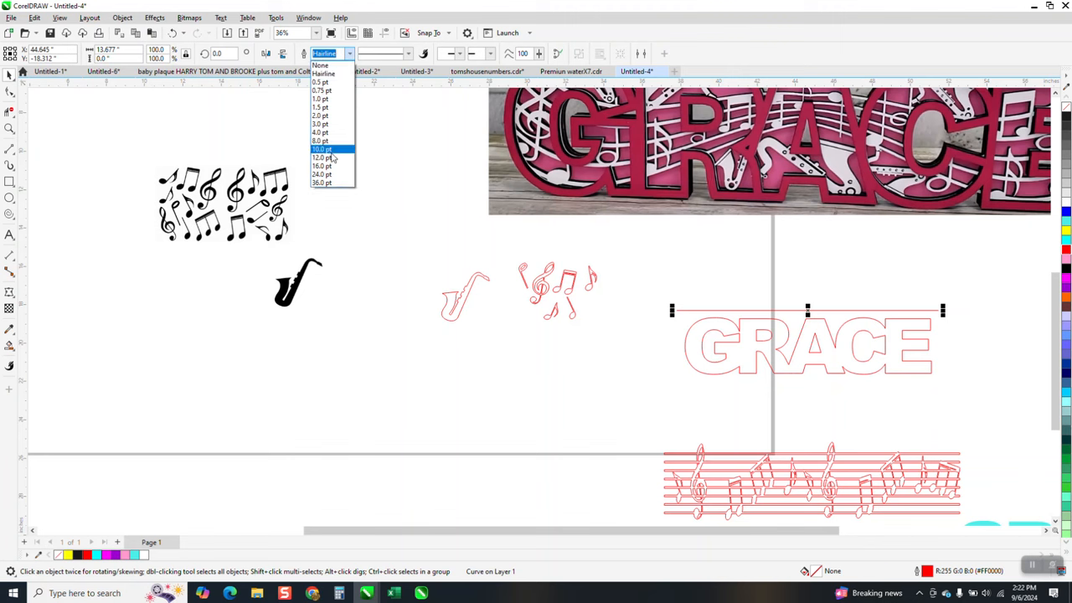
left_click(329, 166)
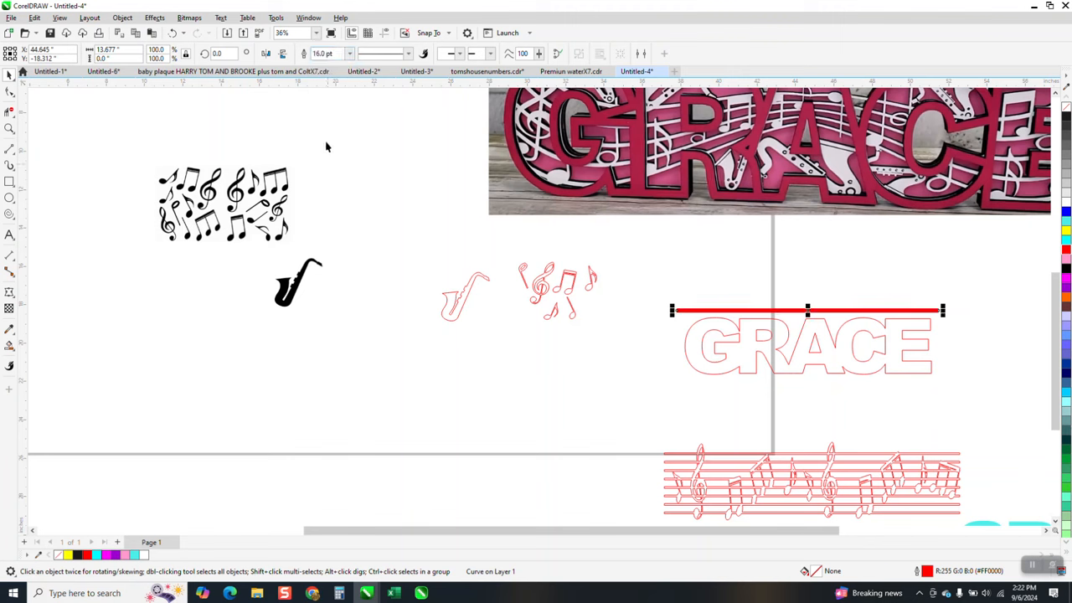
left_click(349, 53)
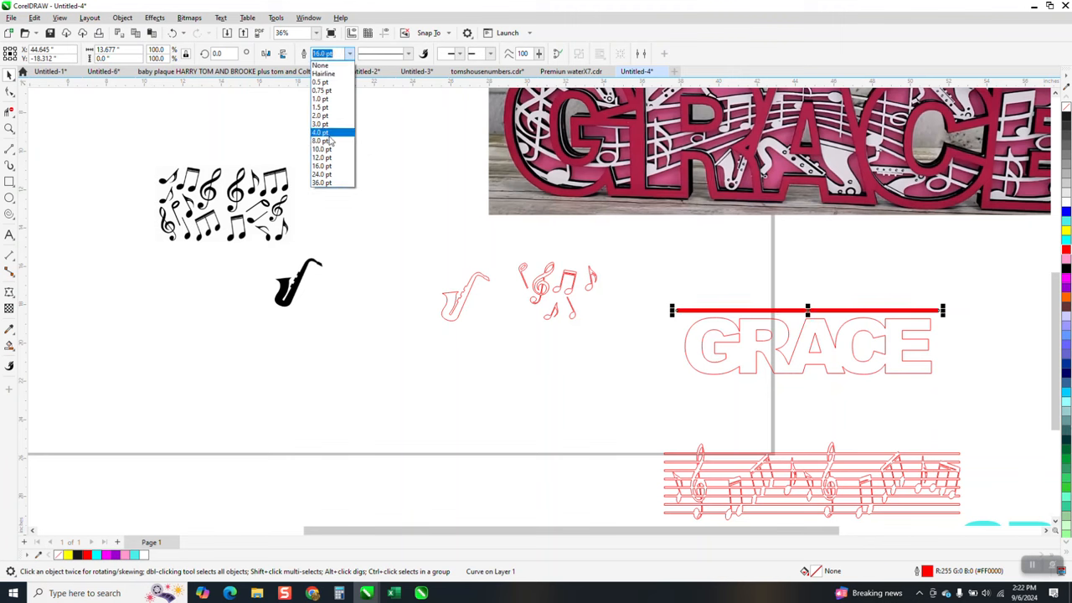
left_click(329, 164)
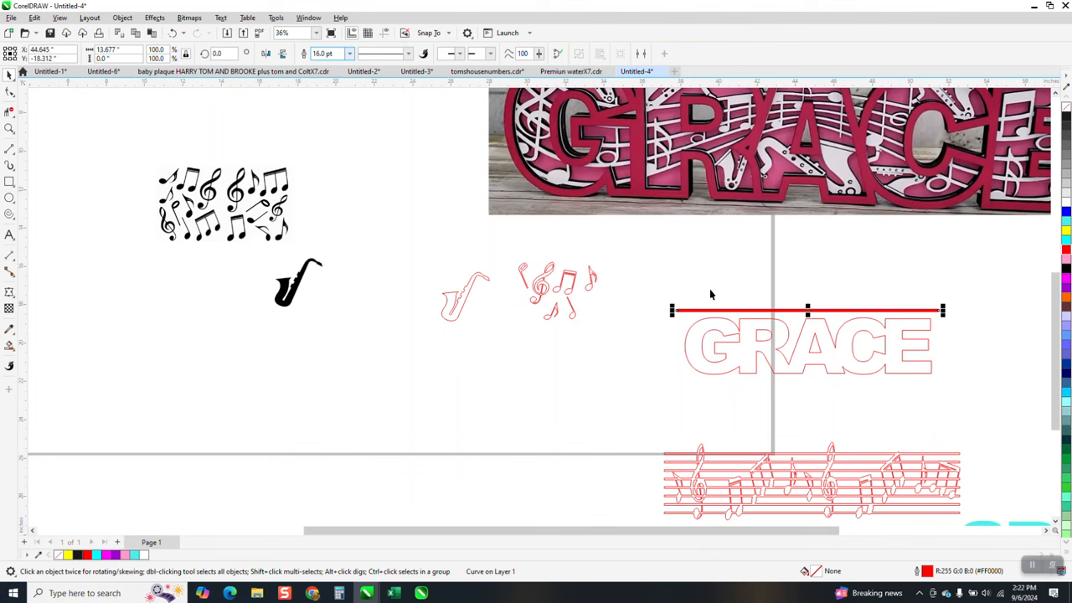
Convert the thick line's outline to an object and give it no fill with a thin red outline
left_click(125, 20)
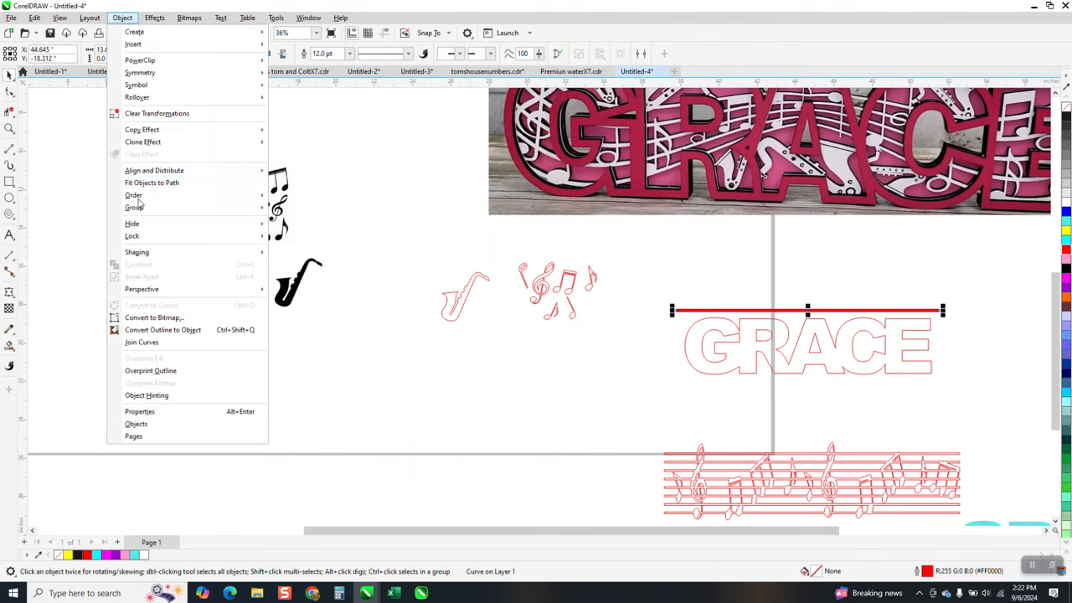
left_click(173, 331)
left_click(1066, 108)
right_click(1066, 244)
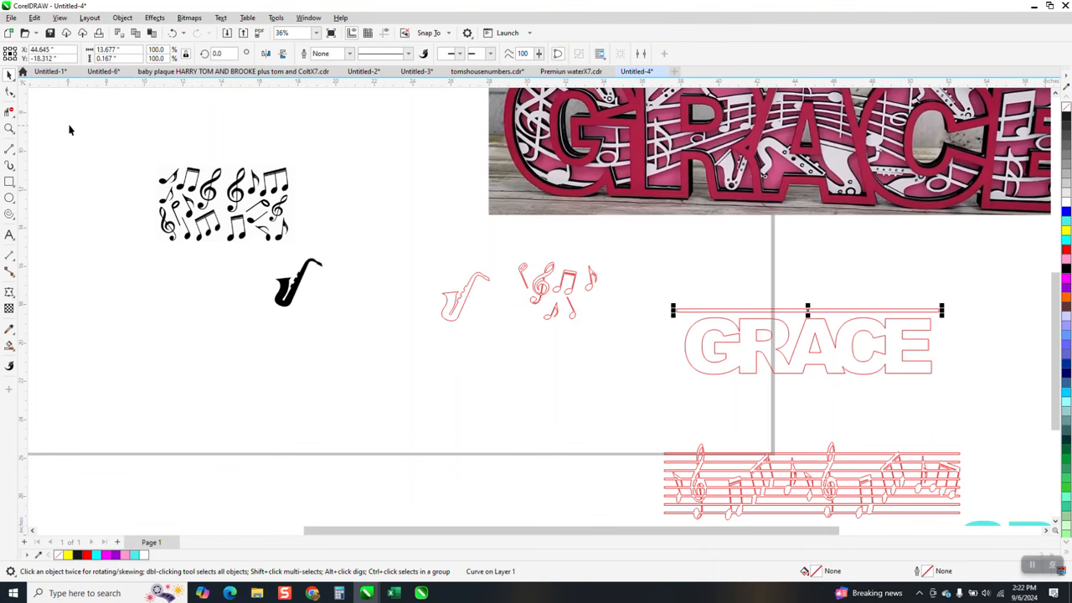
Reduce the height of the bar above GRACE to about 0.104 inches by lowering its upper edge
left_click(10, 129)
left_click_drag(648, 261, 980, 394)
key("space")
left_click(10, 129)
left_click_drag(483, 237, 579, 310)
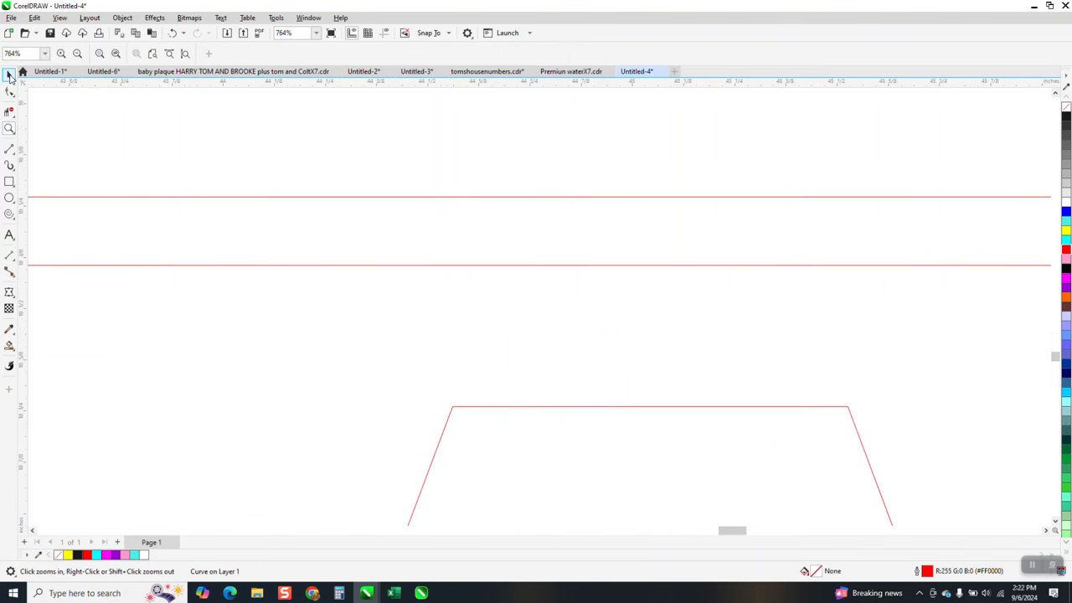
key("space")
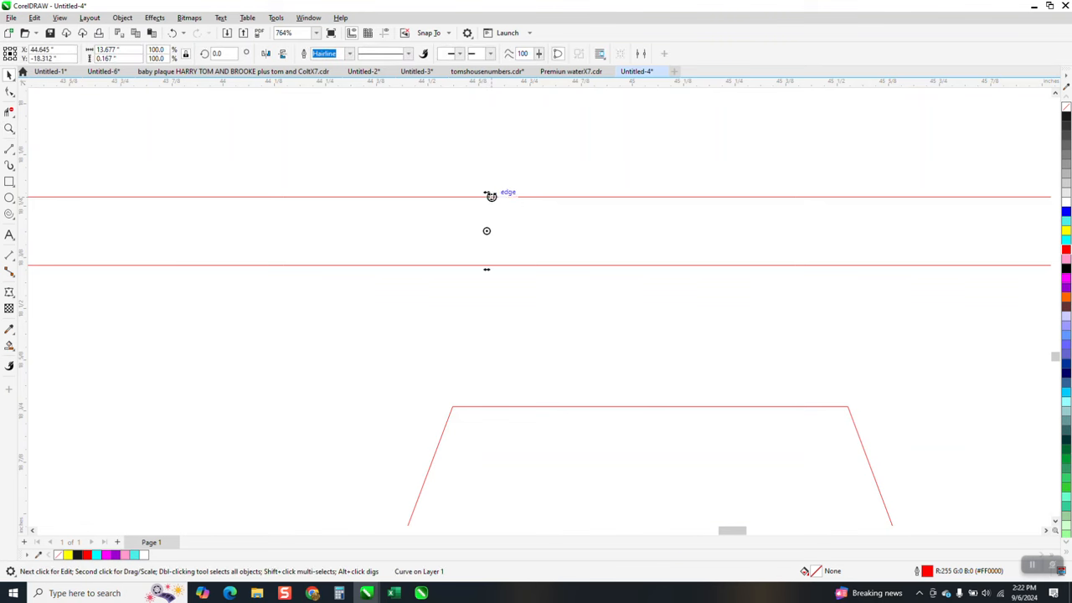
left_click_drag(486, 196, 486, 222)
Duplicate the bar repeatedly downward at about 0.4 inch spacing across GRACE, and delete the surplus lowest bar
scroll(496, 170, "down", 2)
scroll(496, 169, "down", 2)
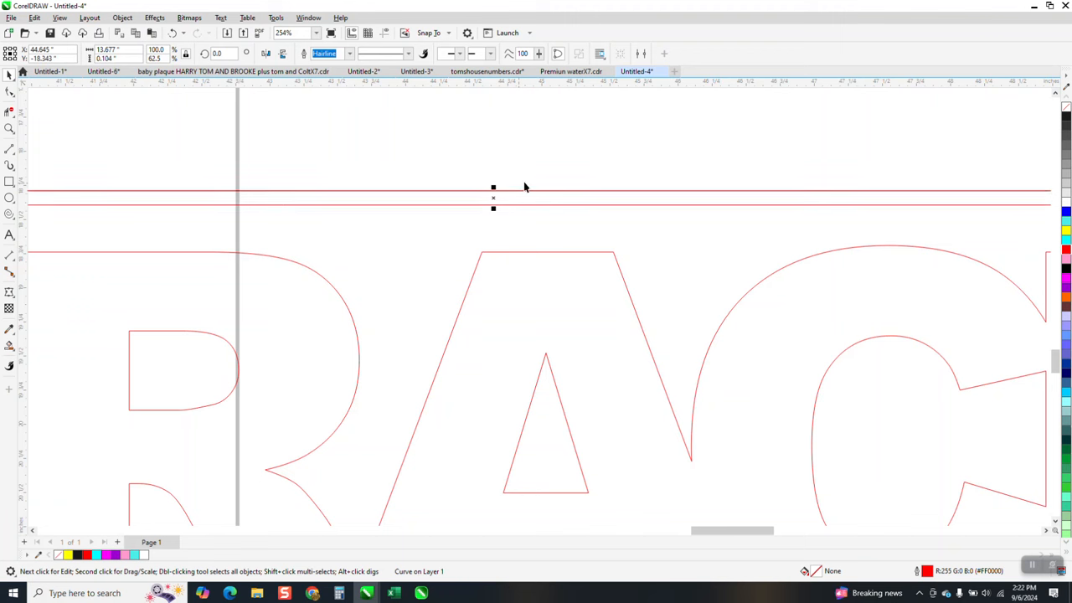
left_click_drag(493, 199, 493, 241)
key("ctrl+r")
key("ctrl+r")
key("ctrl+r")
key("ctrl+r")
key("ctrl+r")
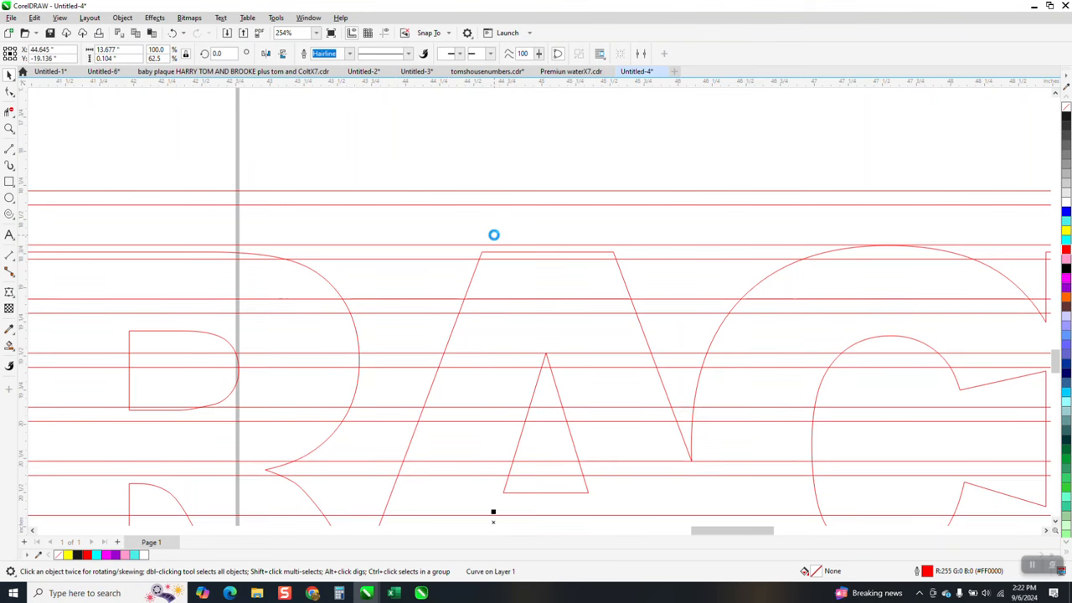
scroll(354, 297, "down", 1)
left_click(532, 250)
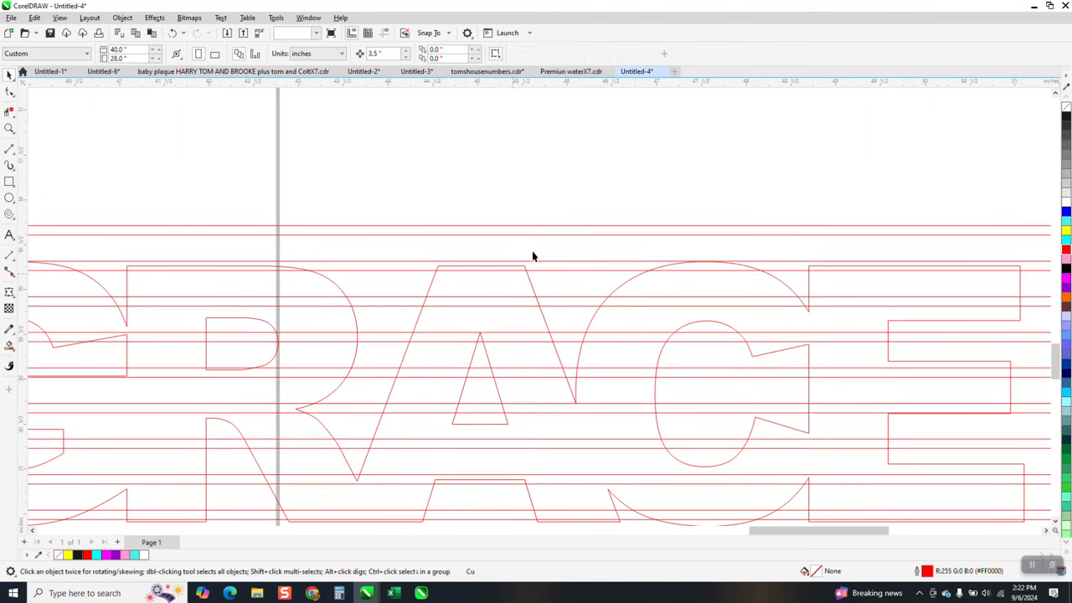
scroll(533, 253, "down", 1)
scroll(540, 269, "down", 1)
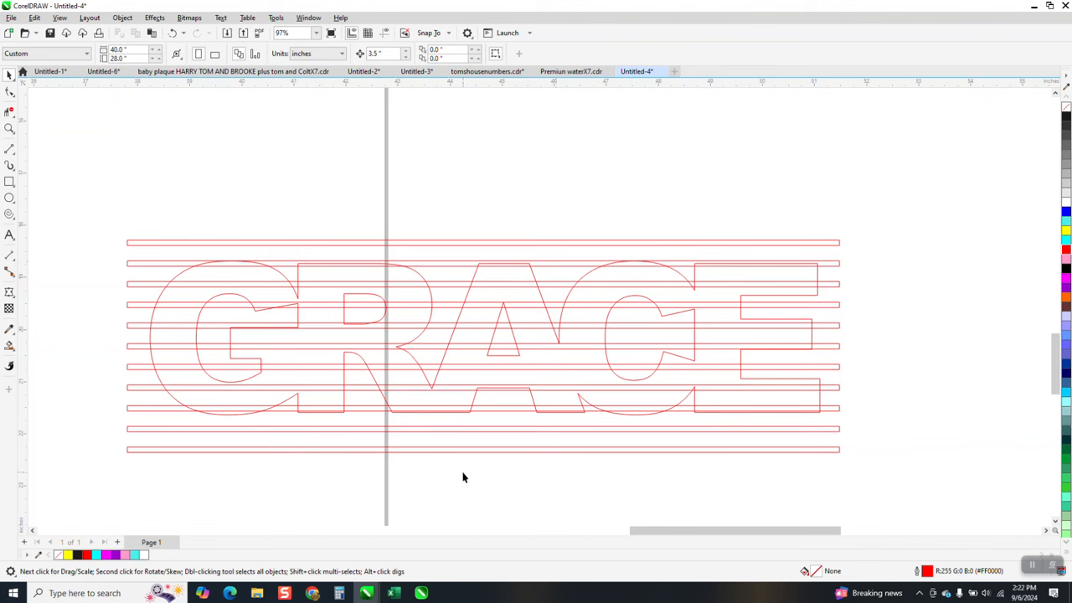
left_click(477, 450)
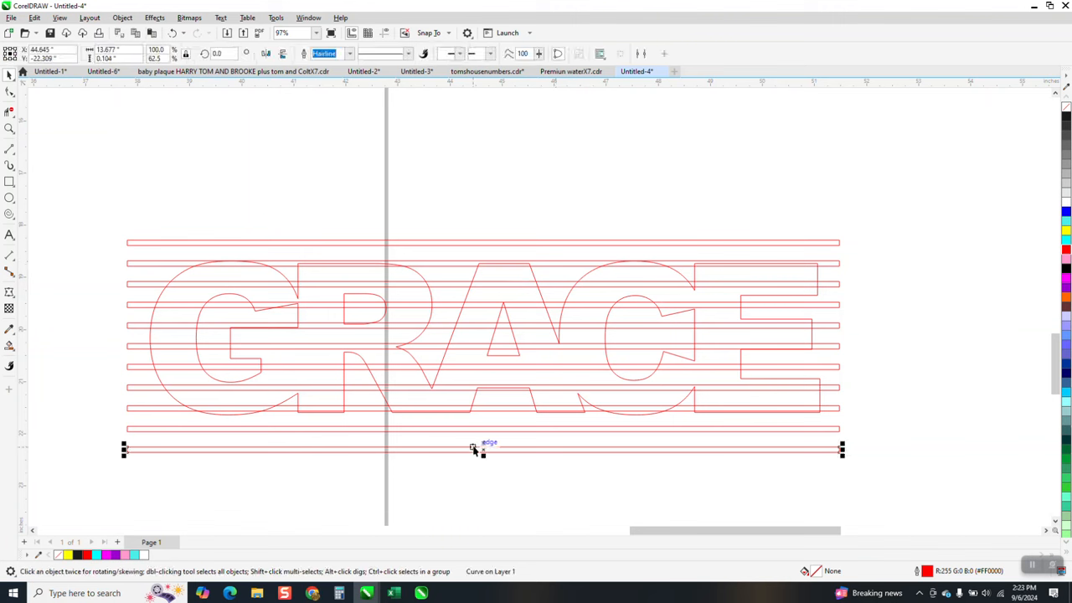
key("Delete")
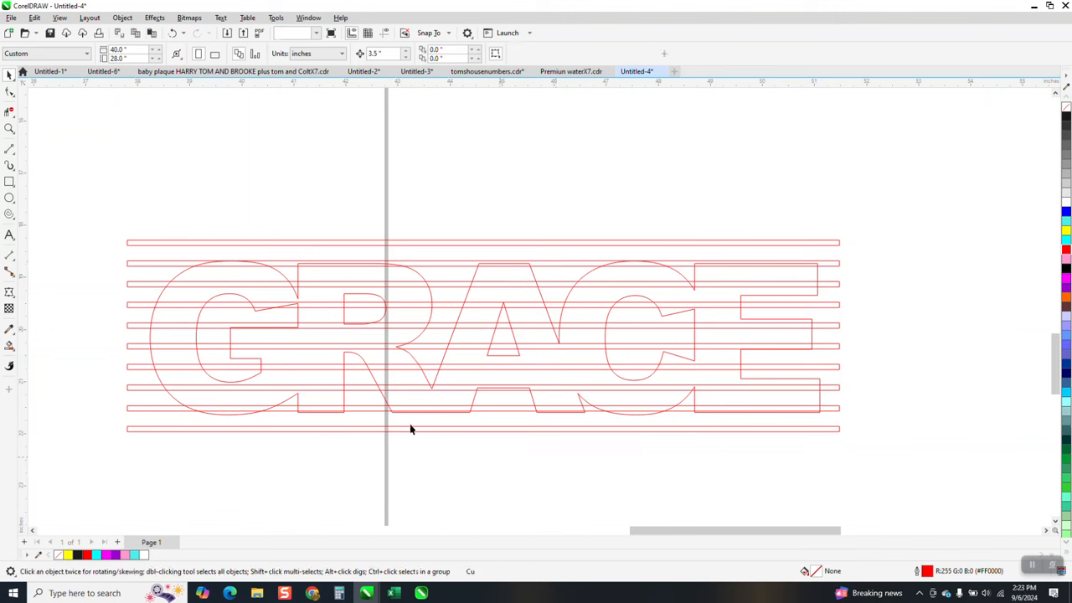
left_click(183, 272)
left_click_drag(483, 339, 481, 149)
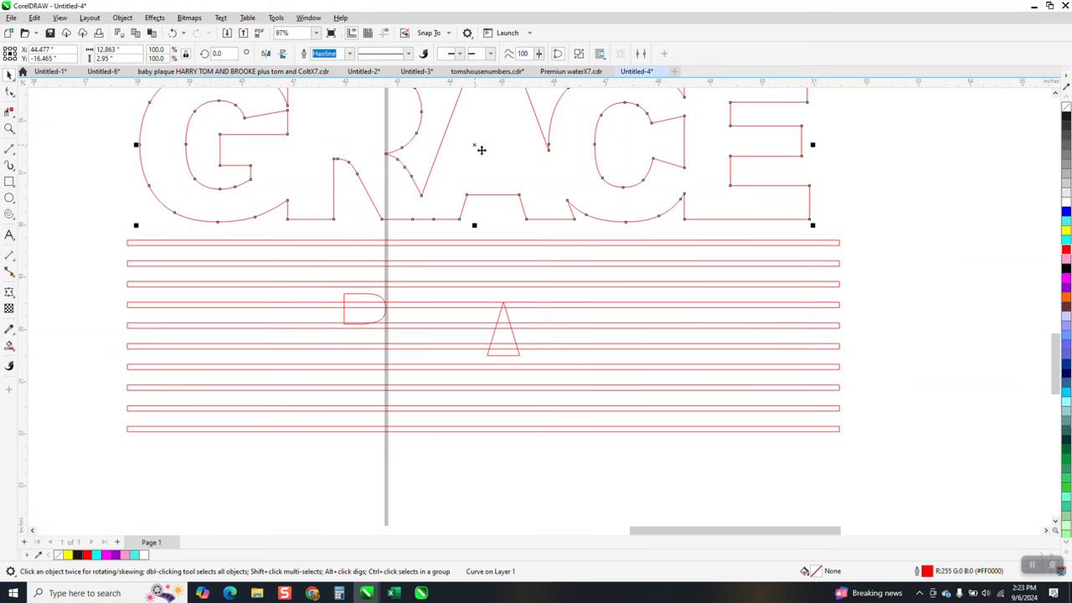
scroll(371, 226, "down", 1)
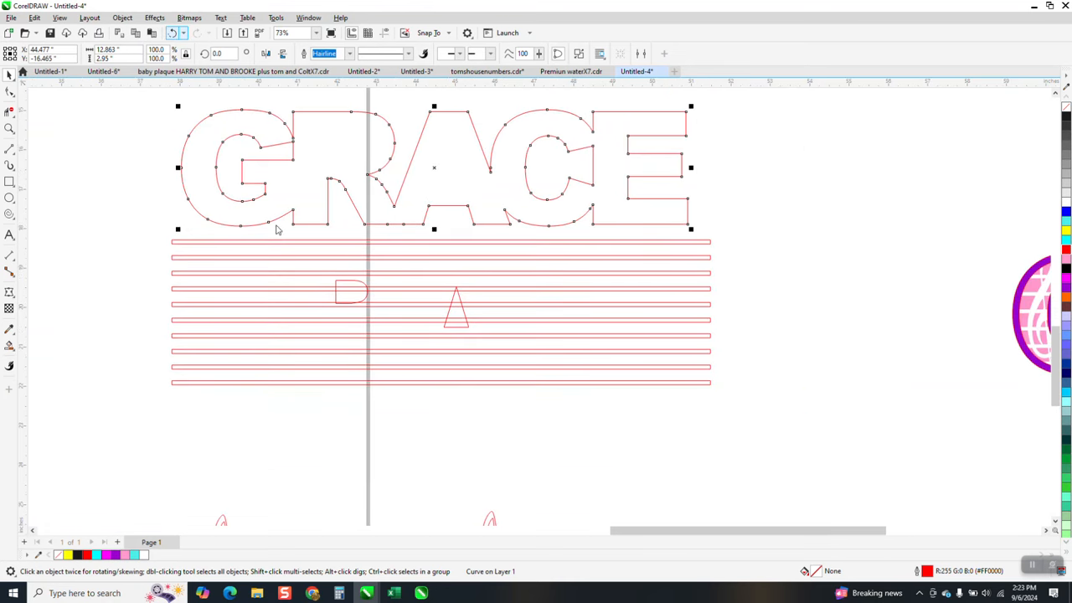
key("ctrl+z")
Move the complete GRACE outline, including the inner shapes of the R and A, clear above the bars
left_click_drag(181, 218, 690, 402)
left_click_drag(443, 313, 433, 141)
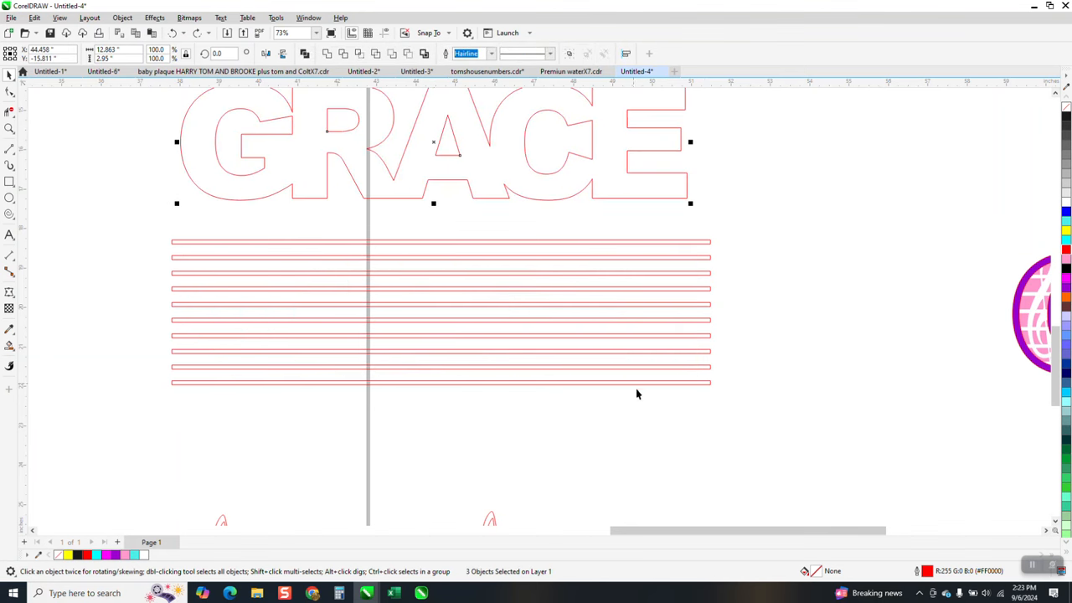
Move the traced saxophone onto the left end of the bars and place the six notes on the bars beside it
scroll(635, 394, "down", 2)
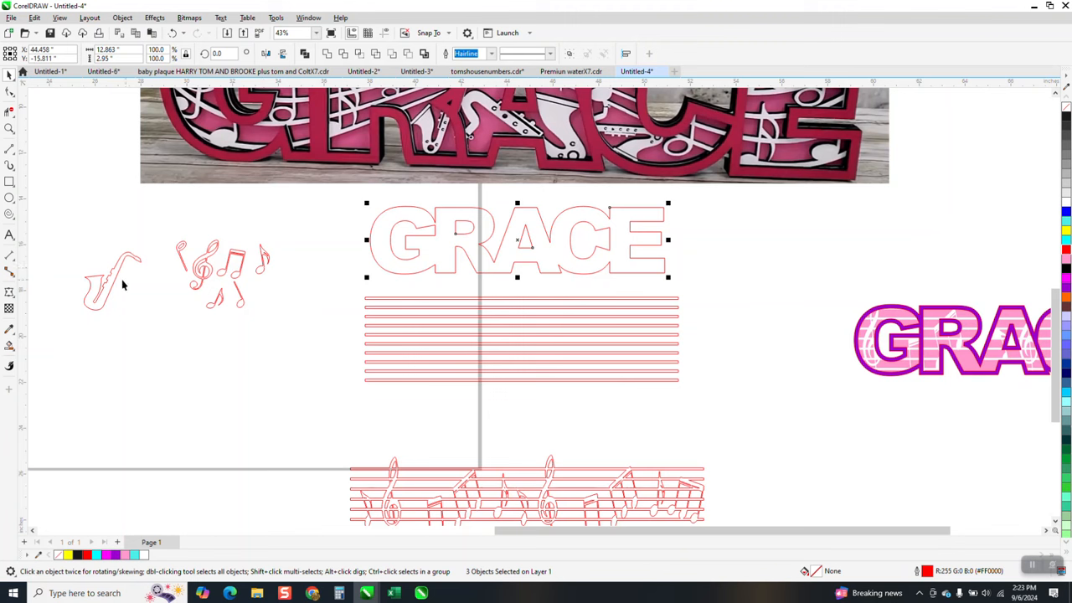
left_click_drag(111, 283, 394, 327)
left_click_drag(143, 244, 323, 326)
left_click_drag(251, 272, 479, 335)
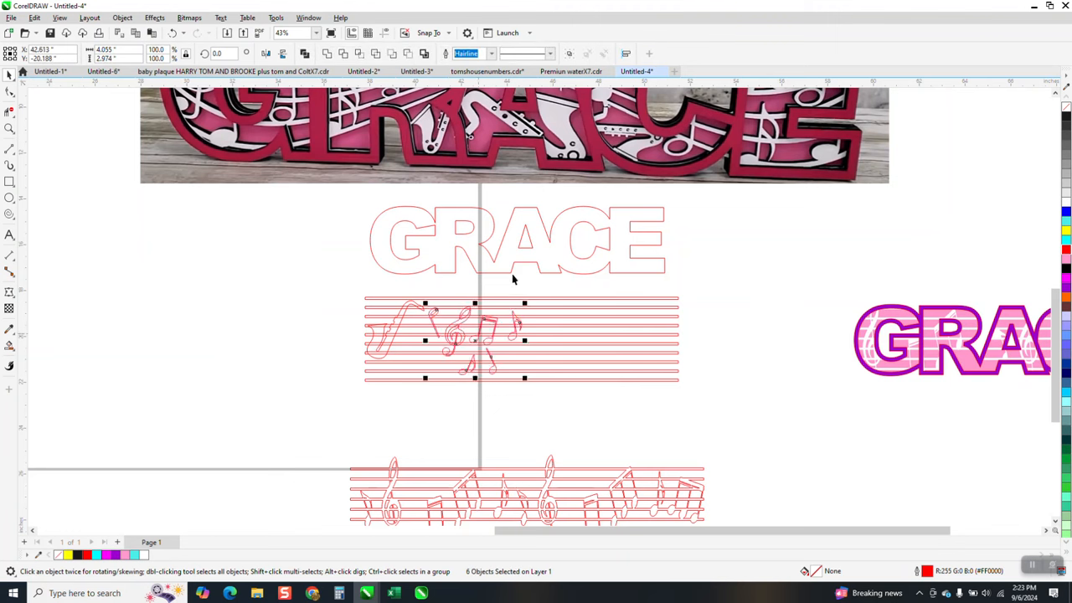
Place a copy of the six notes about 4.15 inches to the right on the bars and mirror it horizontally
left_click(92, 247)
left_click_drag(365, 293, 598, 421)
left_click(10, 74)
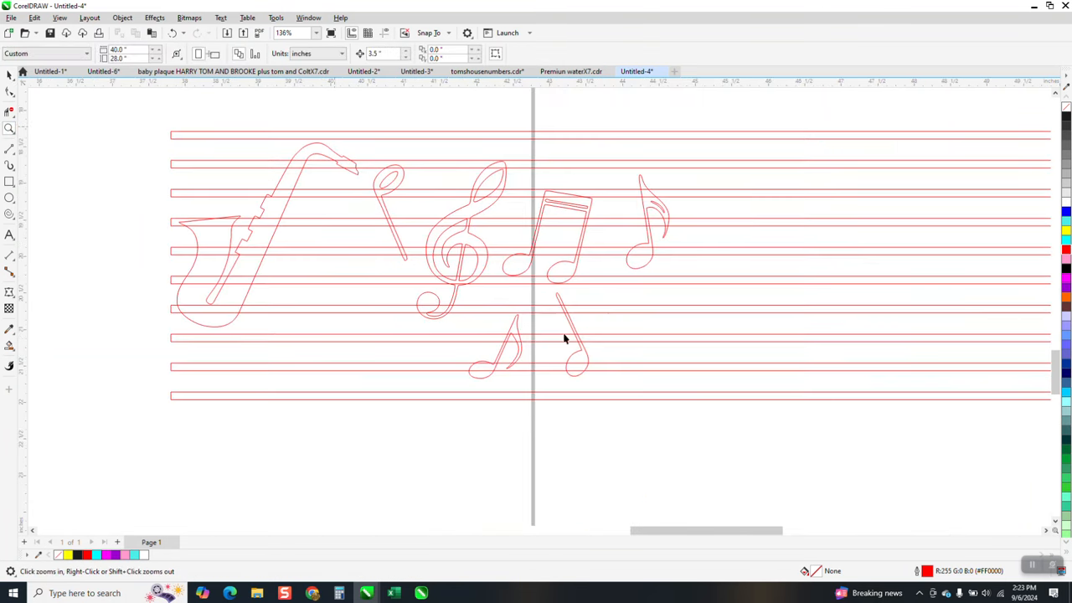
left_click_drag(744, 438, 744, 439)
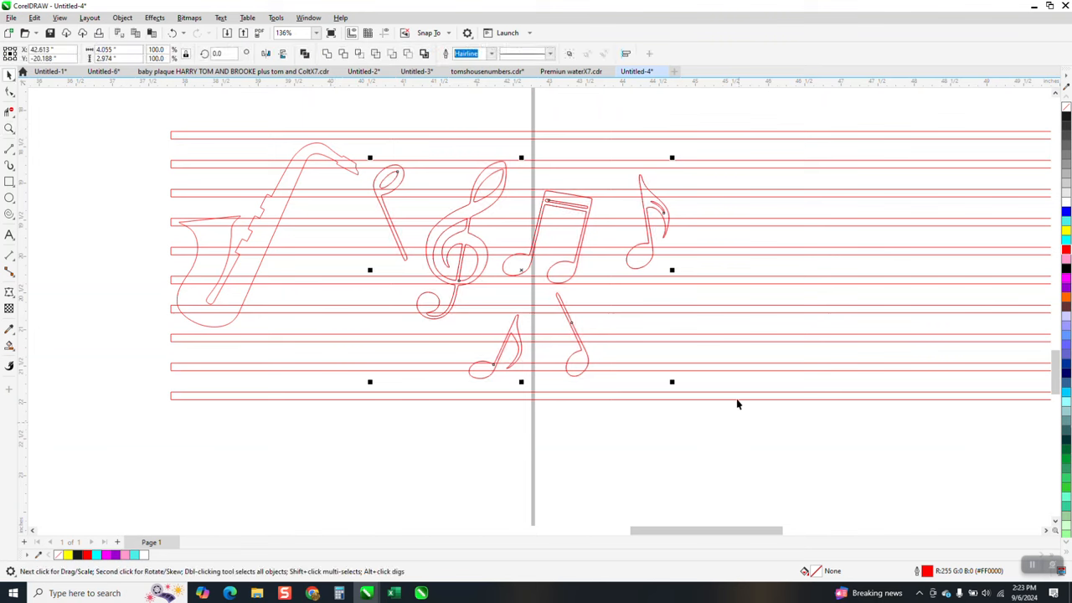
left_click_drag(522, 270, 825, 266)
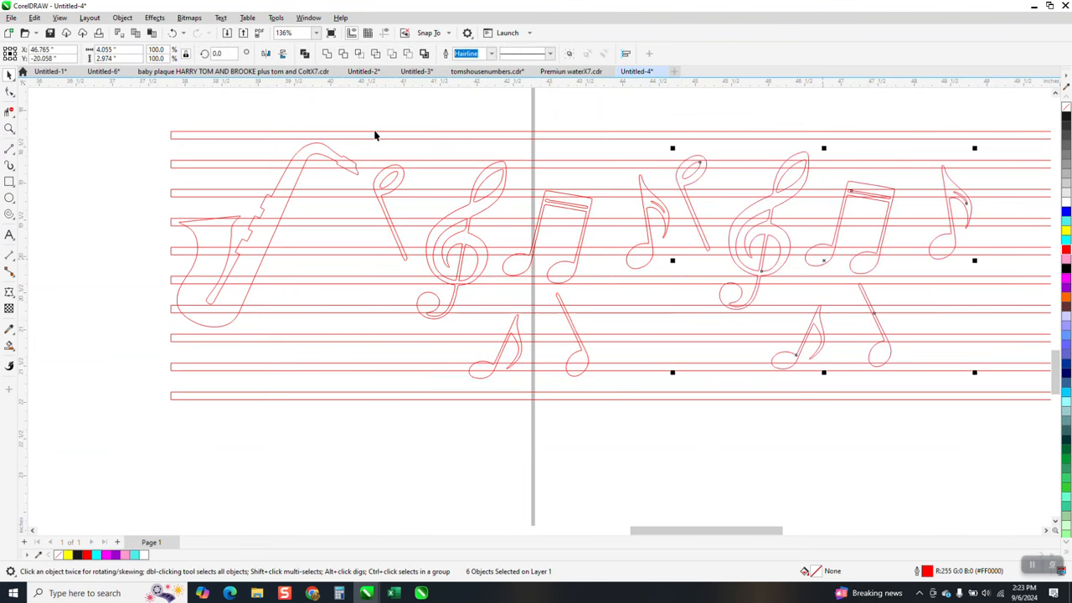
left_click(267, 54)
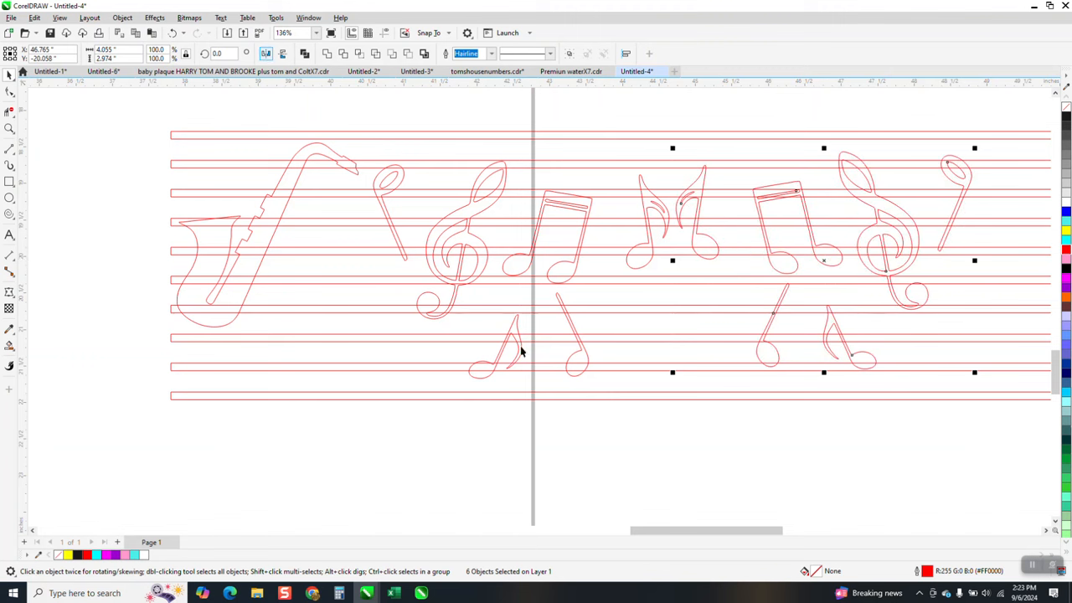
Move the mirrored flagged note down to the lower bars and shift the mirrored beamed notes up and left
left_click(694, 252)
left_click_drag(705, 245, 686, 354)
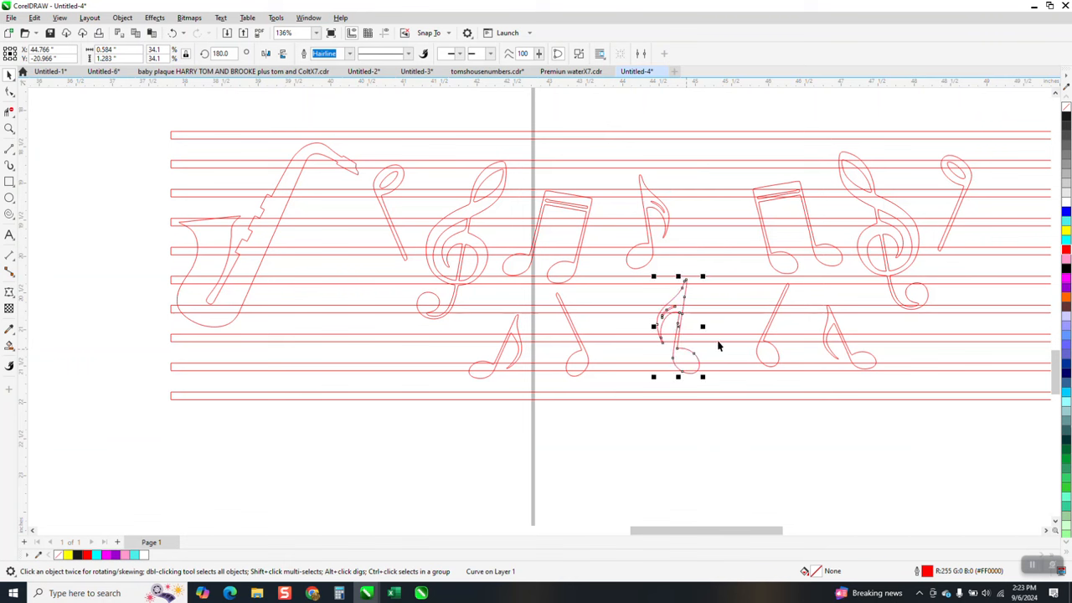
left_click(750, 205)
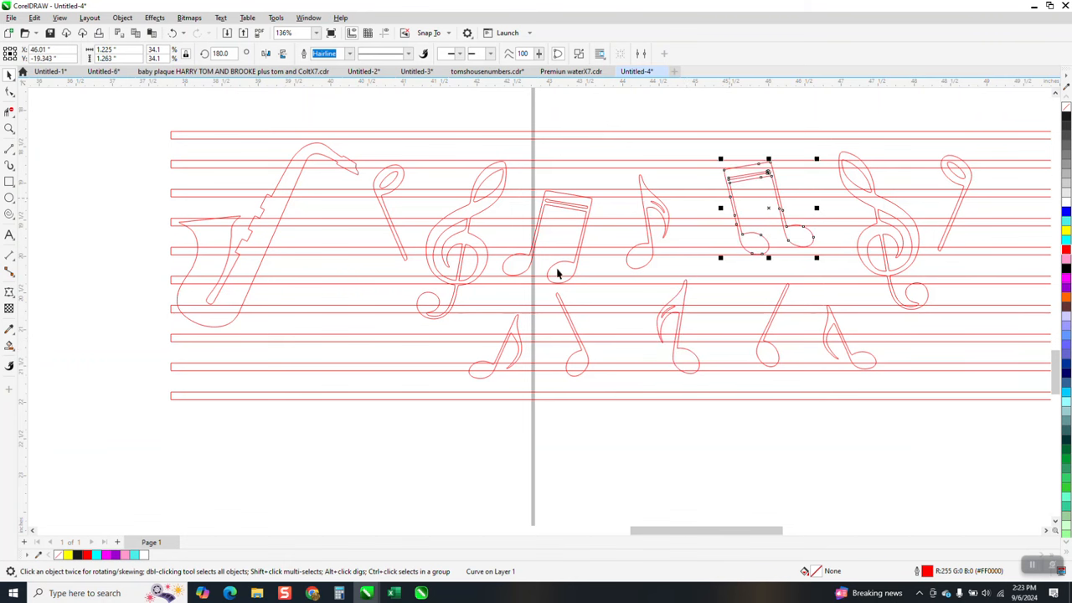
Place a copy of the small lower-left flagged note beside the saxophone, below its mouthpiece
scroll(408, 283, "down", 2)
left_click(317, 250)
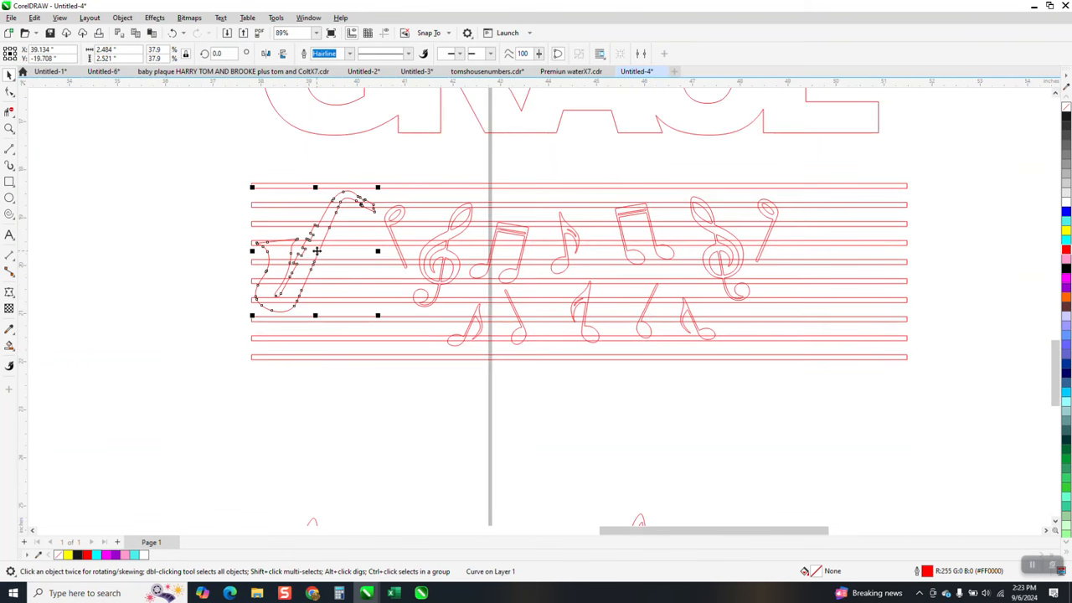
left_click(476, 315)
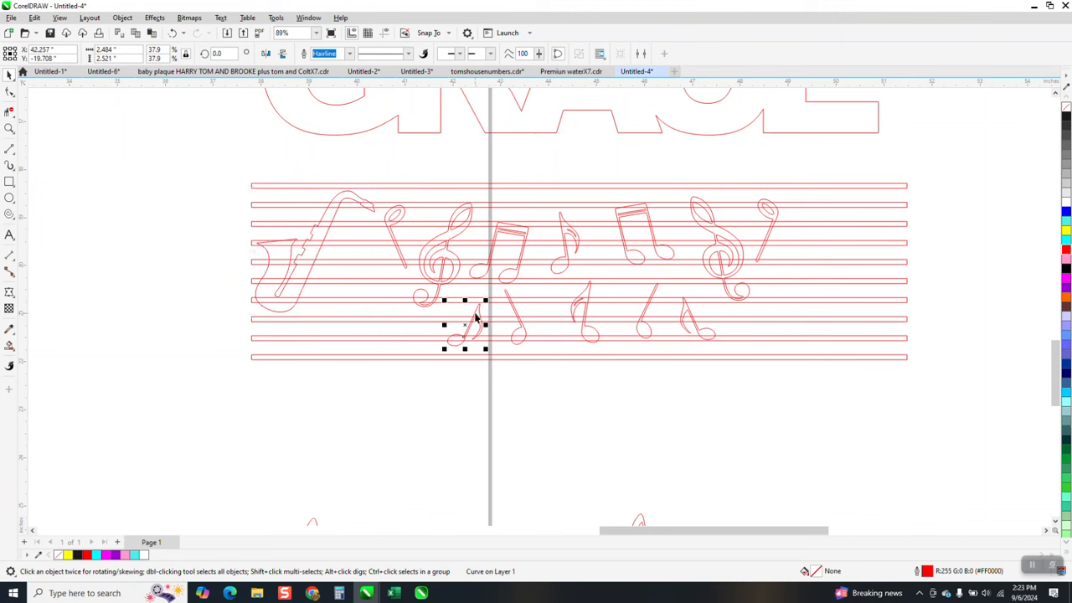
left_click_drag(463, 324, 360, 269)
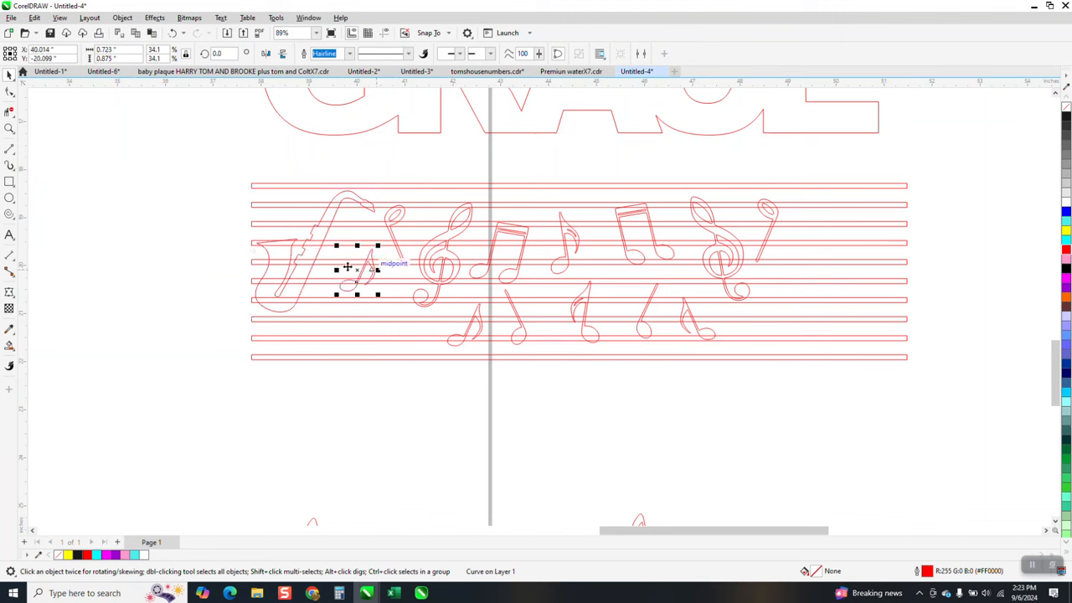
Place a reduced saxophone copy about 1.62 inches wide between the two beamed notes and a copy of the tall flagged note on the lower bars
left_click(318, 260)
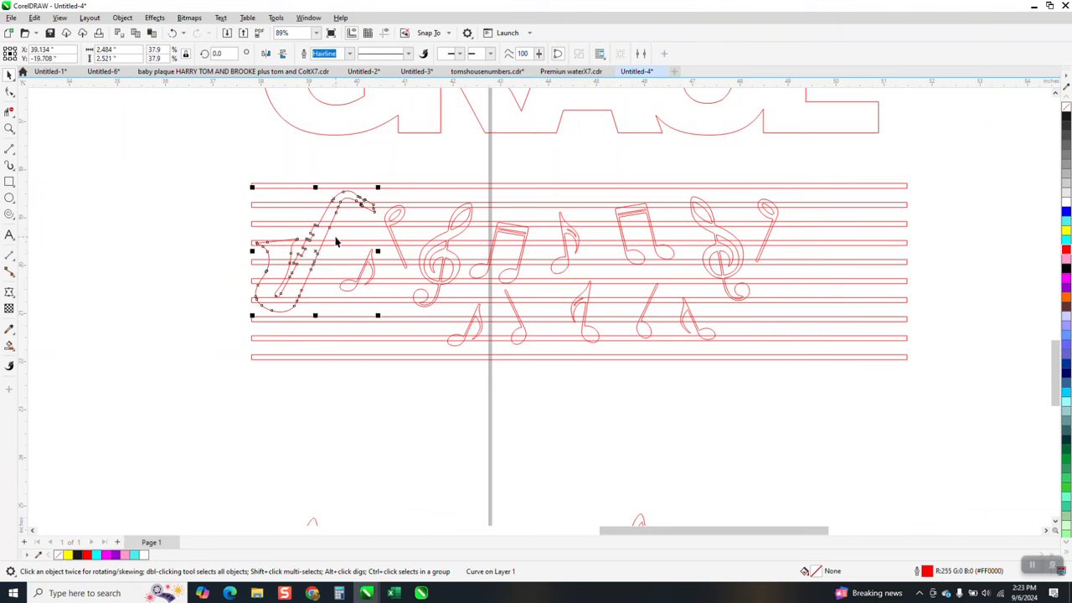
left_click_drag(381, 195, 339, 234)
left_click_drag(358, 301, 619, 282)
left_click(564, 175)
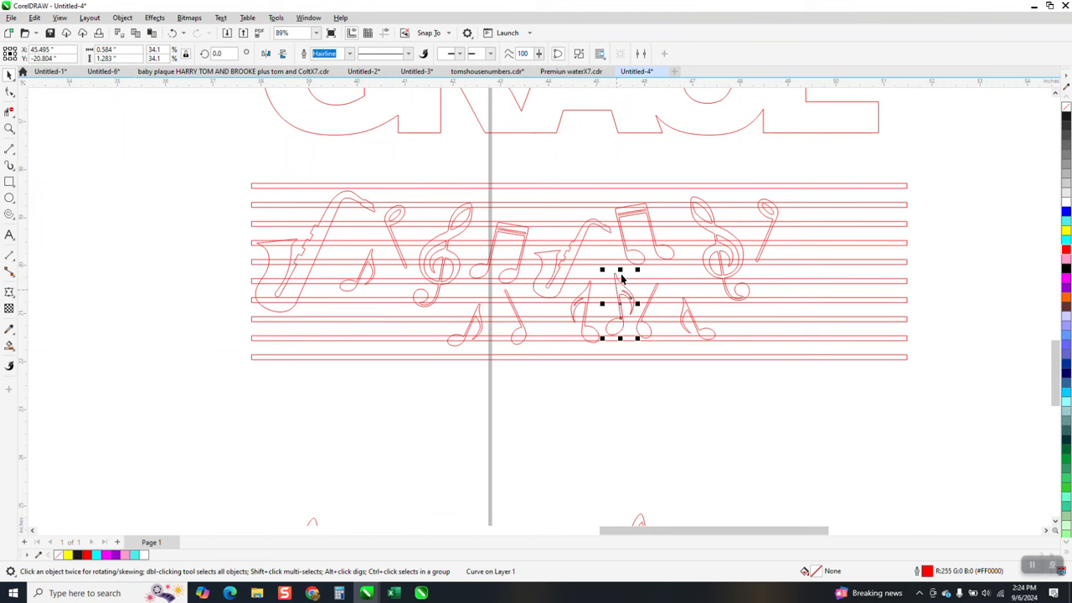
Place a copy of the small saxophone near the right end of the bars, mirror it horizontally and shift it slightly down
left_click(574, 231)
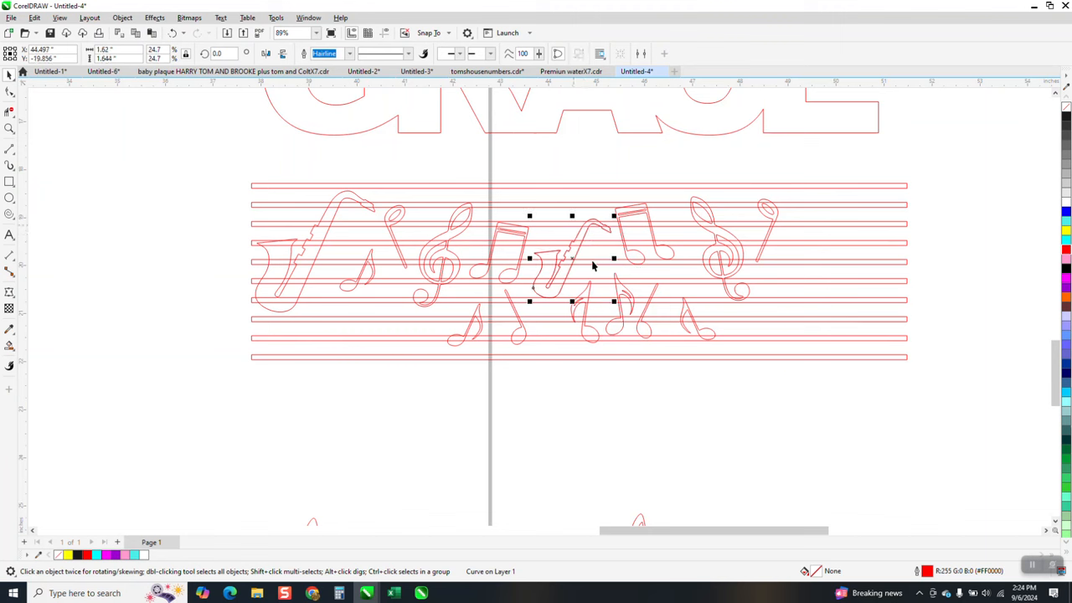
left_click_drag(578, 259, 801, 324)
left_click(266, 54)
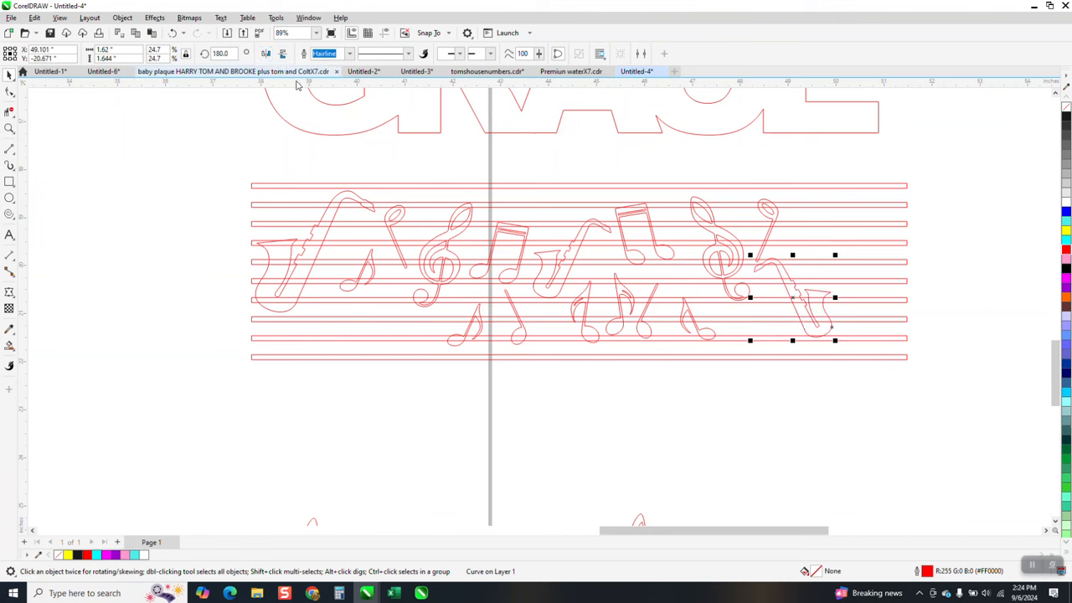
left_click(886, 275)
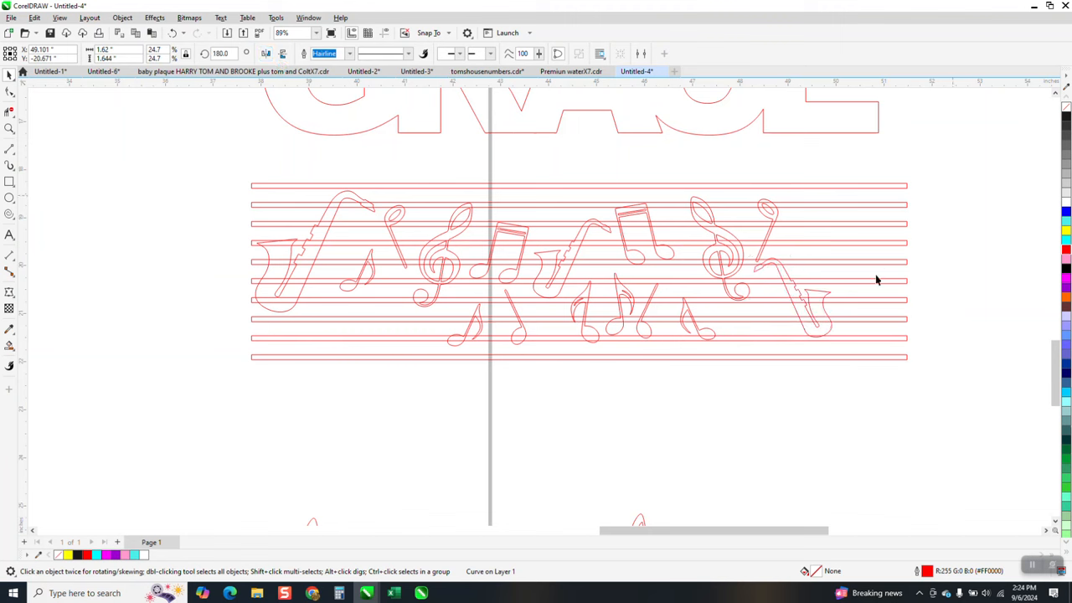
left_click(825, 309)
left_click_drag(819, 311, 816, 301)
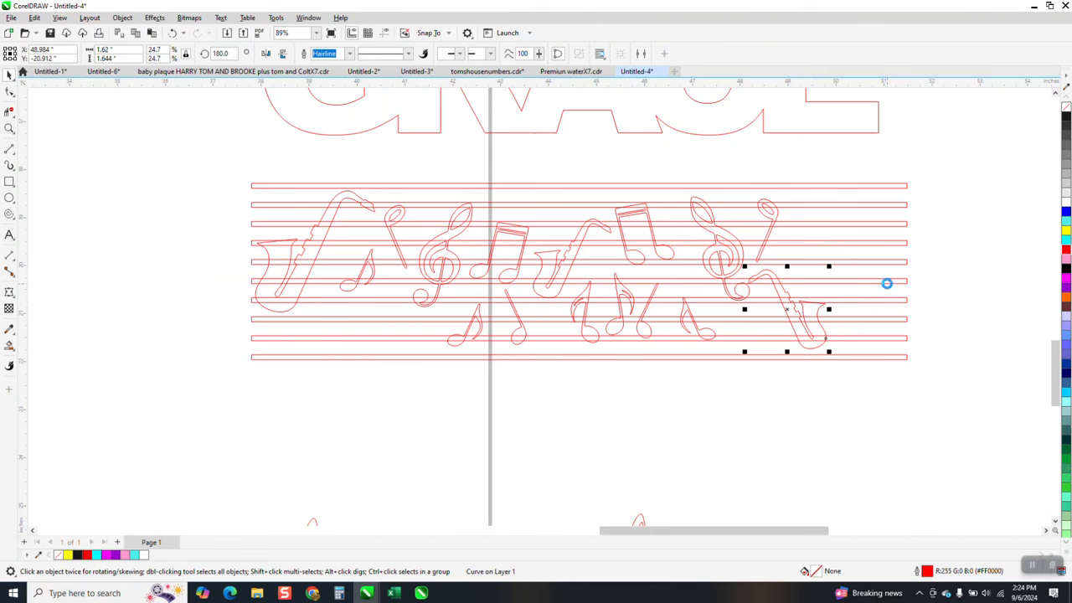
Place a copy of the mirrored saxophone beside the large saxophone and move the small flagged note down to the lower bars
left_click_drag(806, 312, 376, 266)
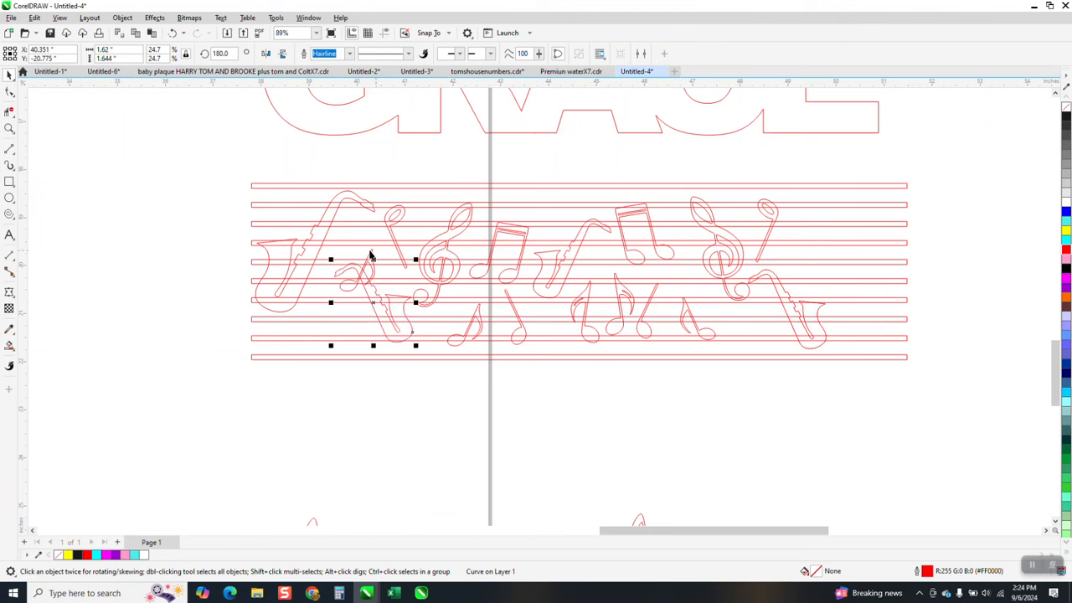
double_click(373, 257)
left_click(11, 86)
left_click(11, 78)
left_click(11, 76)
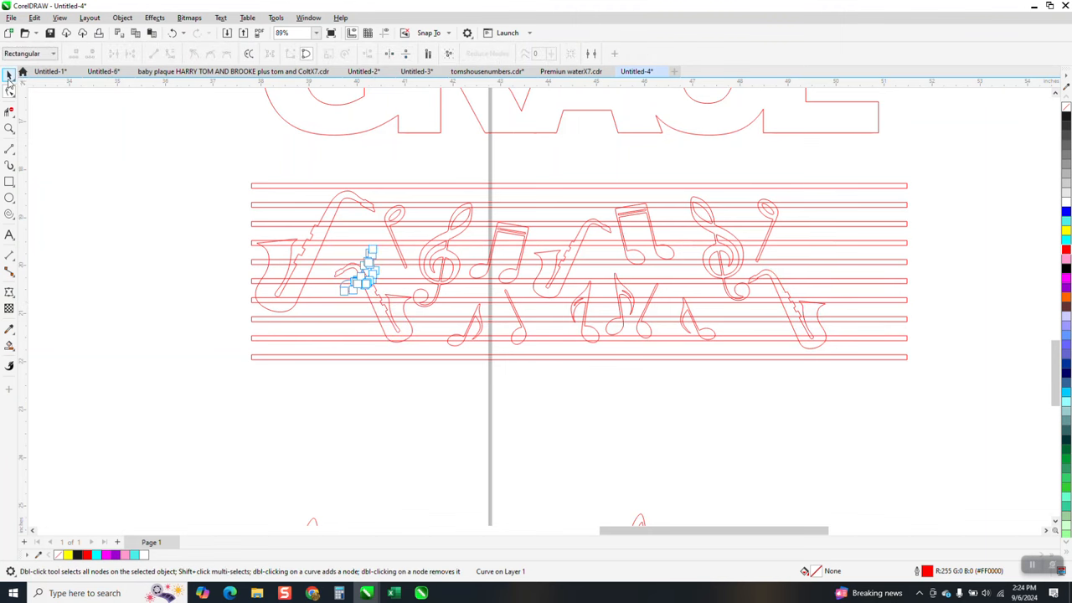
left_click(12, 78)
left_click_drag(357, 271, 320, 323)
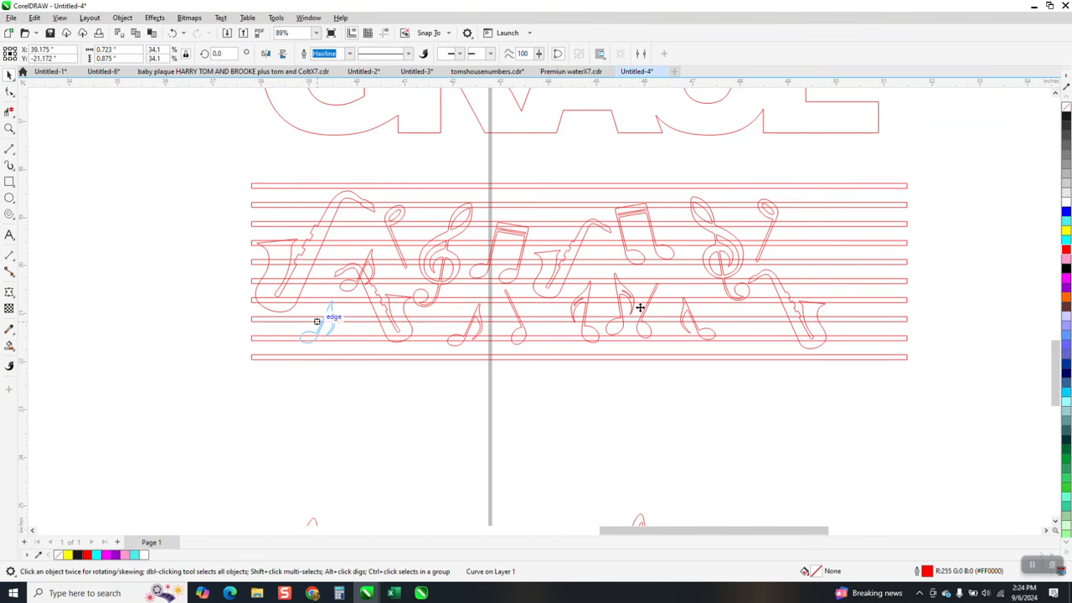
Place a copy of the rightmost treble clef, upper note, mirrored saxophone and small flagged note further right along the bars
scroll(595, 332, "down", 1)
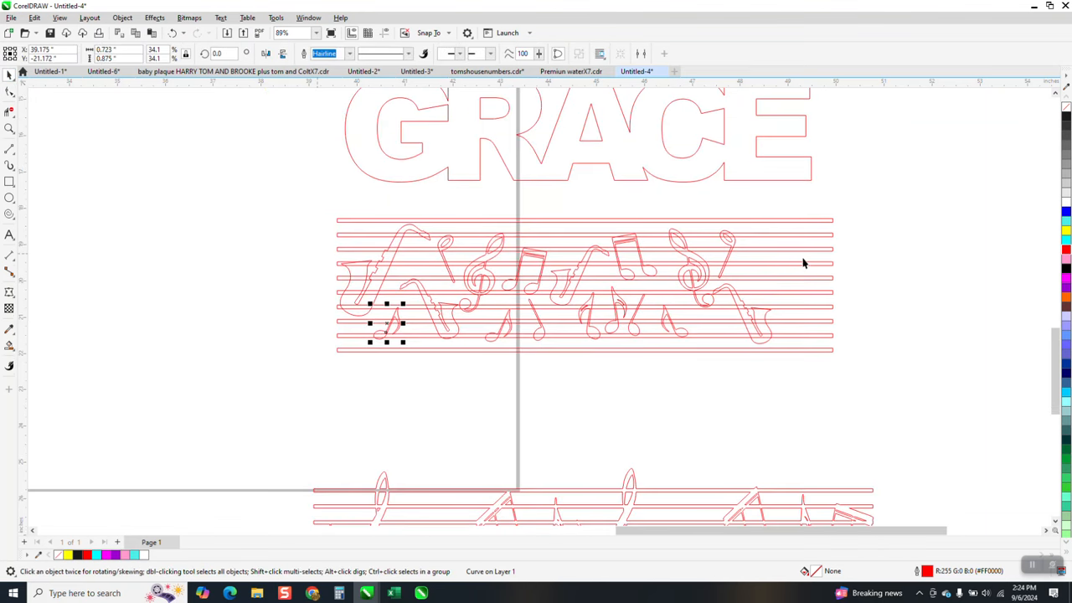
mouse_move(654, 209)
left_mouse_down()
mouse_move(773, 352)
mouse_move(757, 293)
mouse_move(844, 285)
mouse_move(871, 245)
mouse_move(782, 251)
left_mouse_up()
key("ctrl+z")
left_click_drag(826, 177, 830, 310)
Move the copied treble clef left onto the bars, mirror it horizontally and shift it up to the top bar
left_click(835, 304)
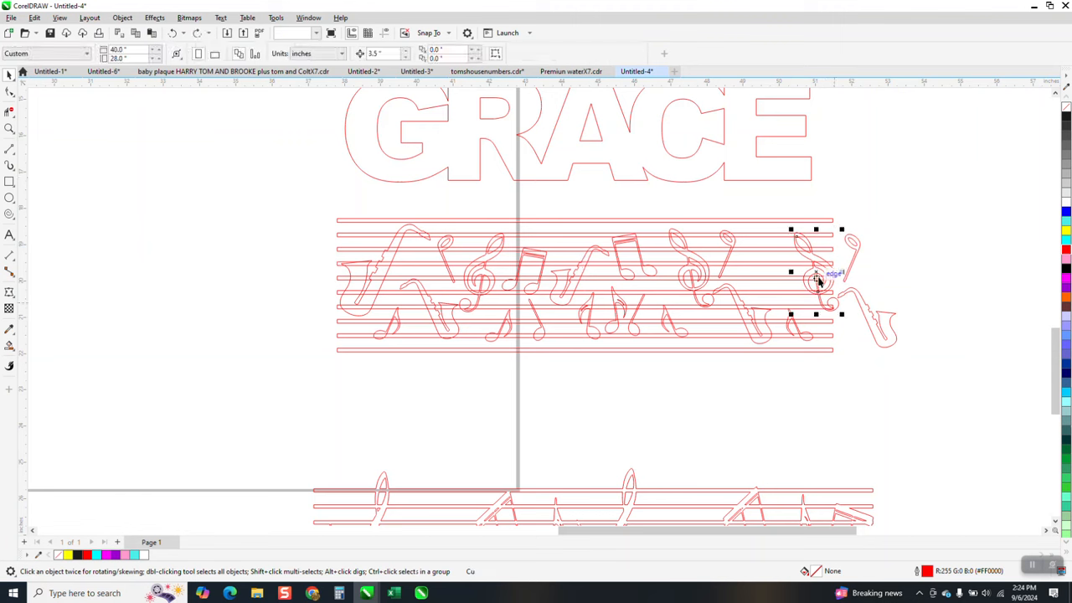
left_click_drag(818, 271, 779, 271)
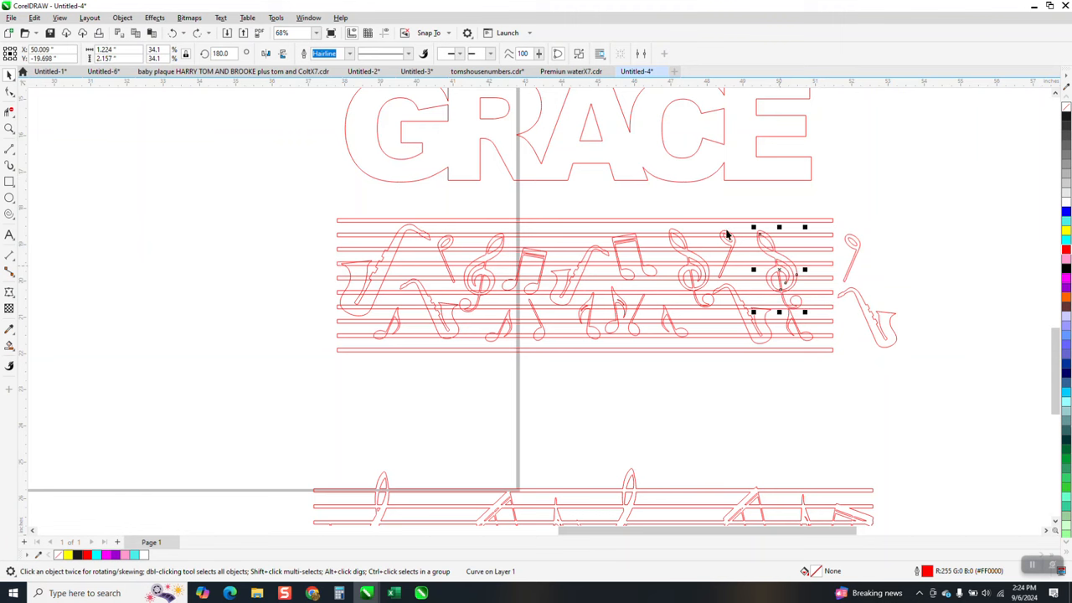
left_click(265, 52)
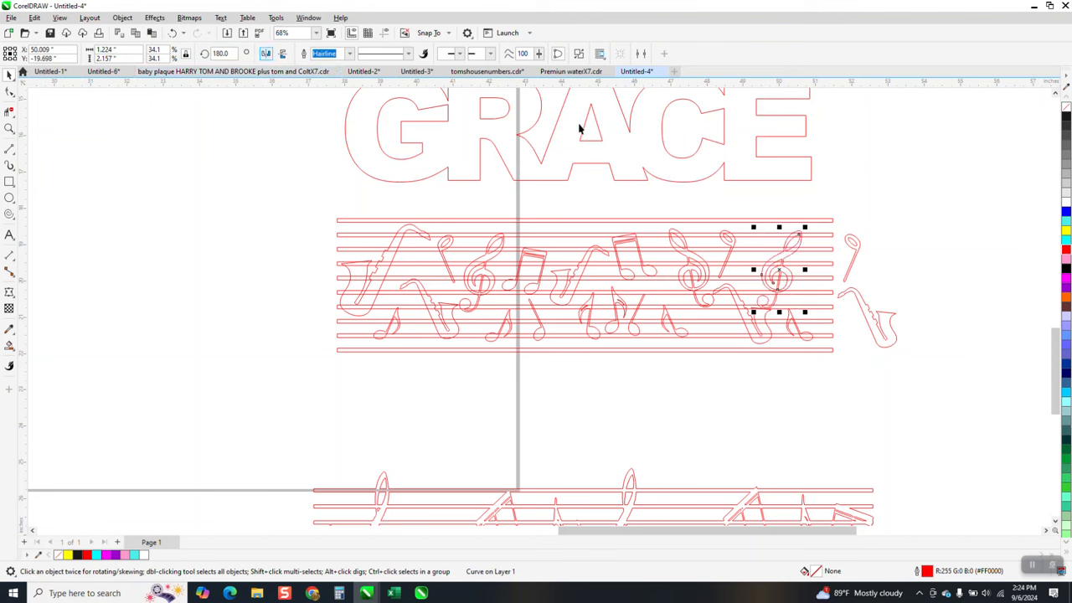
left_click(825, 186)
left_click(785, 259)
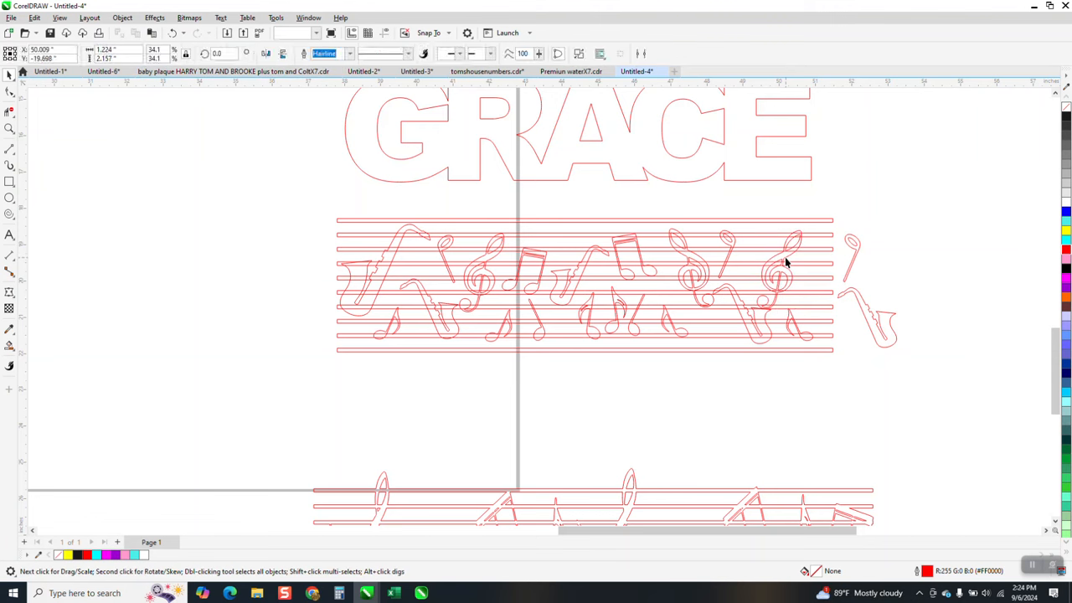
left_click_drag(783, 257, 784, 243)
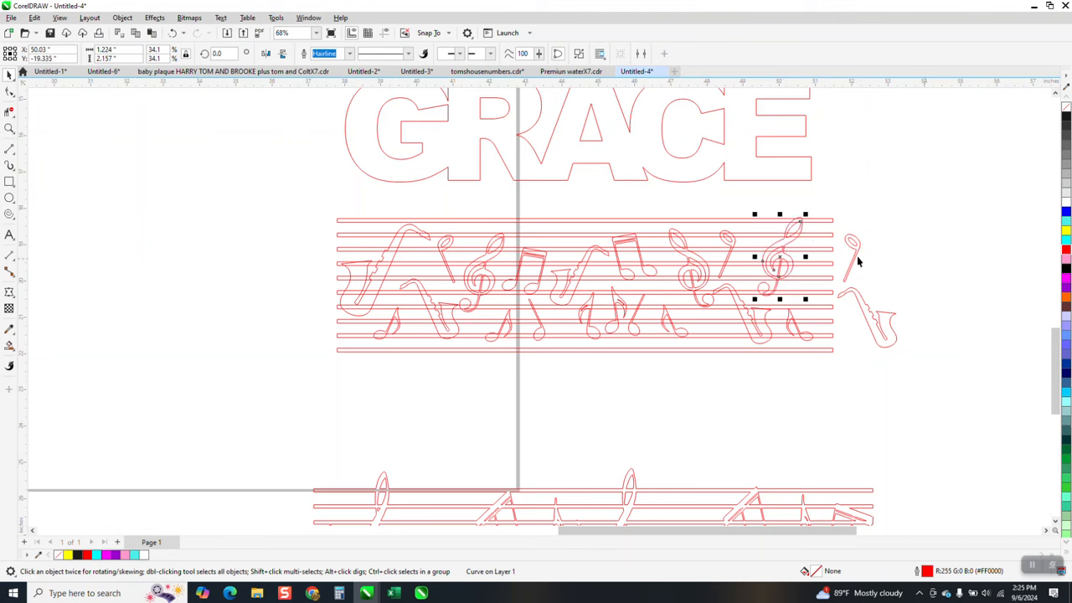
Move the copied long-stemmed note onto the bars below the last treble clef and delete the saxophone copy beyond the bars' right end
left_click_drag(856, 253, 810, 280)
left_click(874, 314)
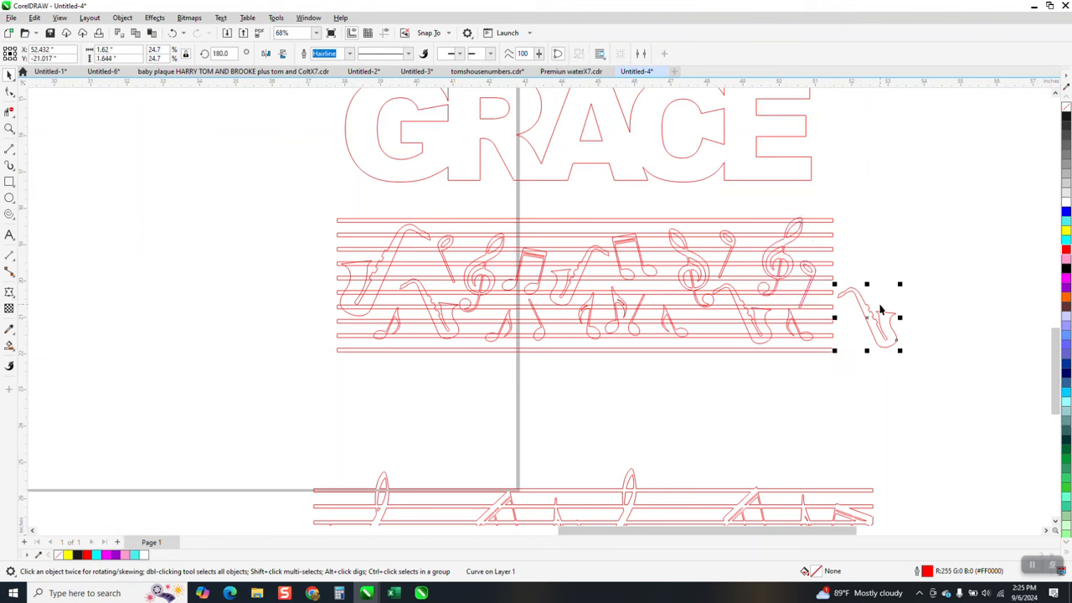
key("XF86Calculator")
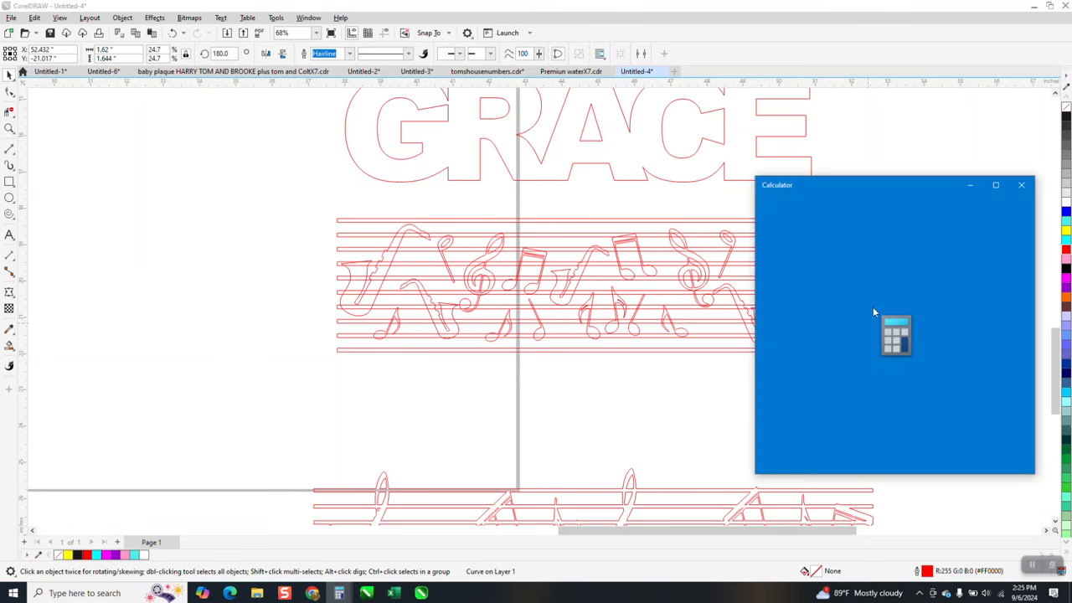
left_click(1021, 184)
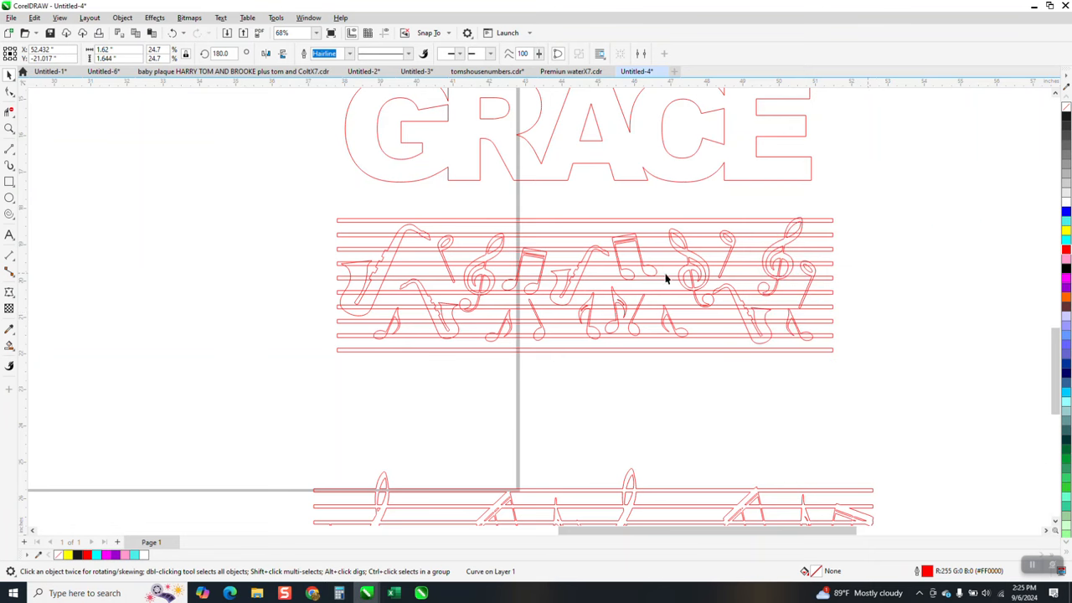
Weld all the bars, notes, clefs and saxophones into one outline
left_click(486, 285)
left_click_drag(759, 373, 902, 390)
left_click(326, 54)
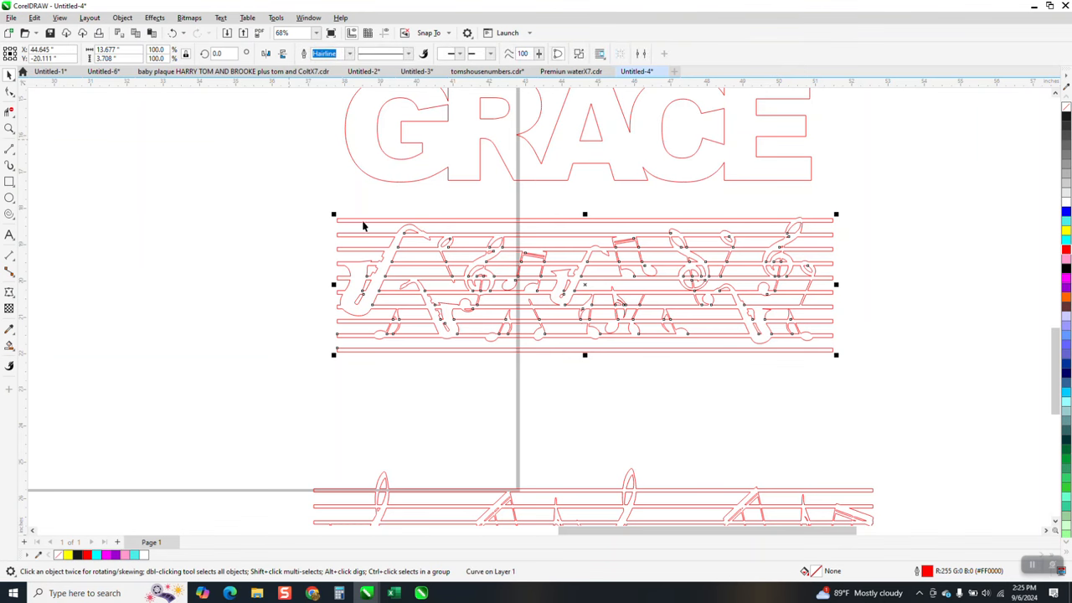
Preview the welded music pattern with a black fill and no outline, and undo both changes
key("z")
left_click_drag(316, 210, 861, 365)
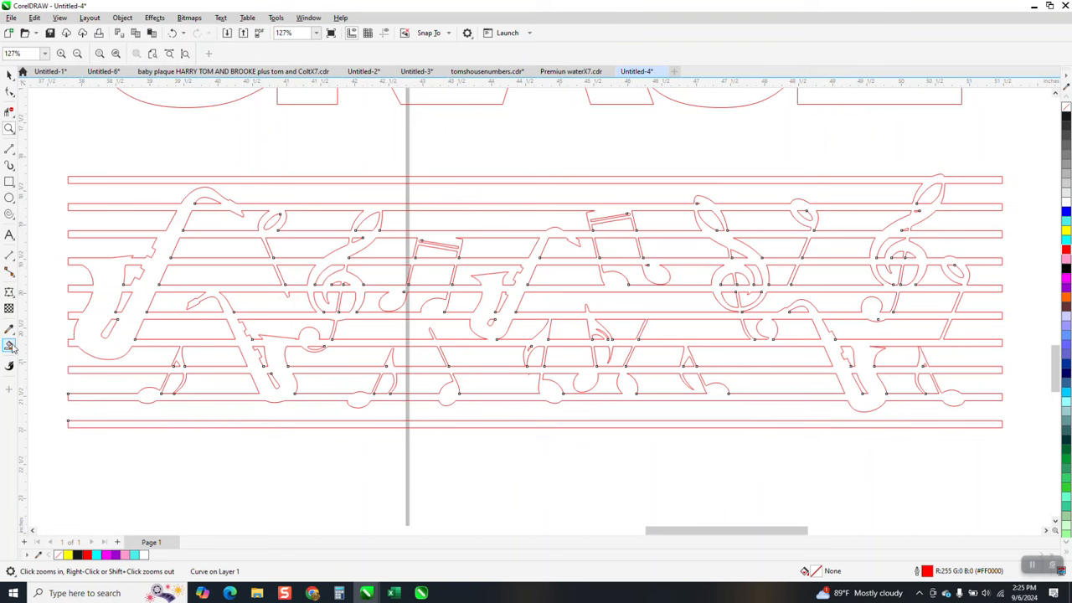
left_click(10, 75)
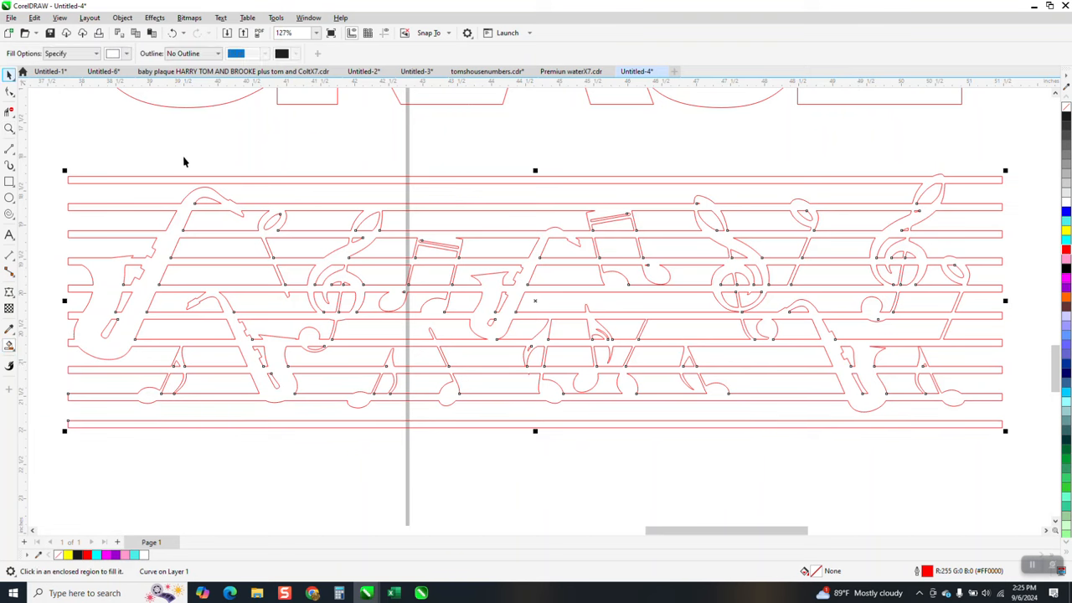
scroll(150, 161, "down", 2)
left_click_drag(68, 149, 957, 404)
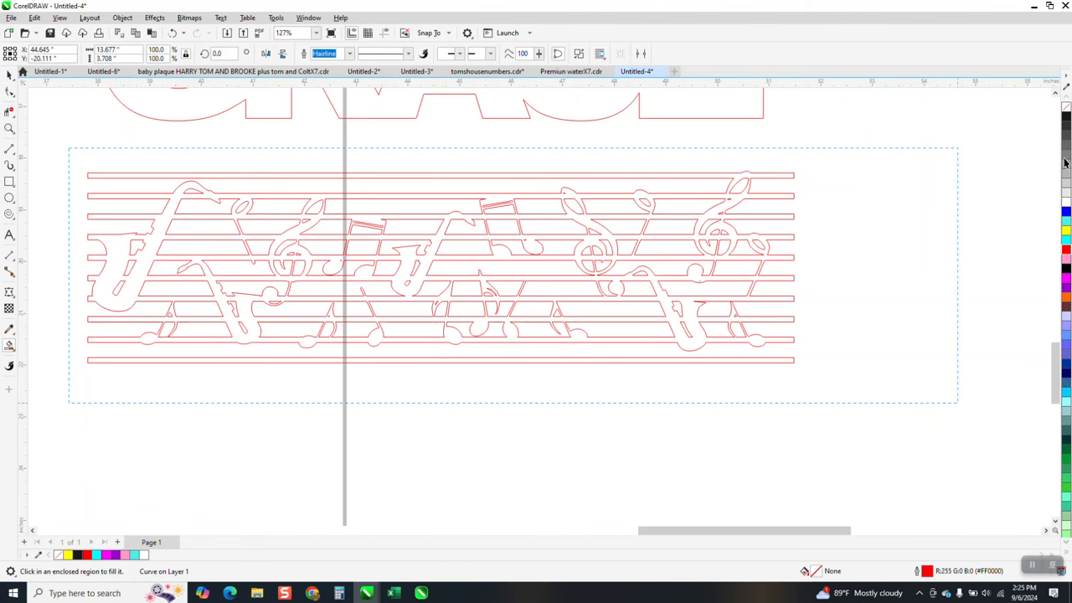
left_click(1066, 119)
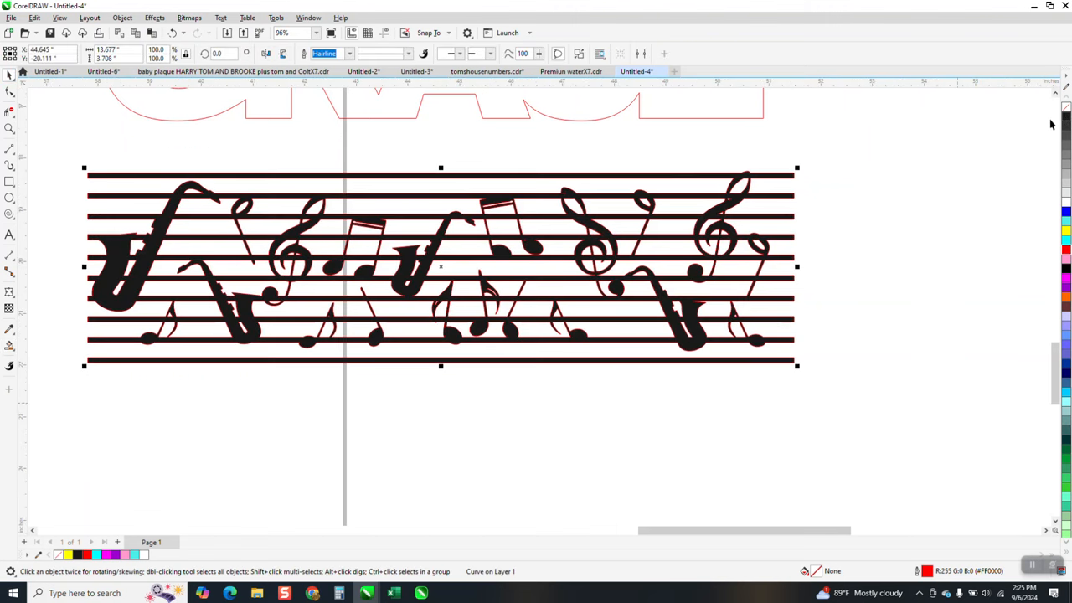
right_click(1066, 107)
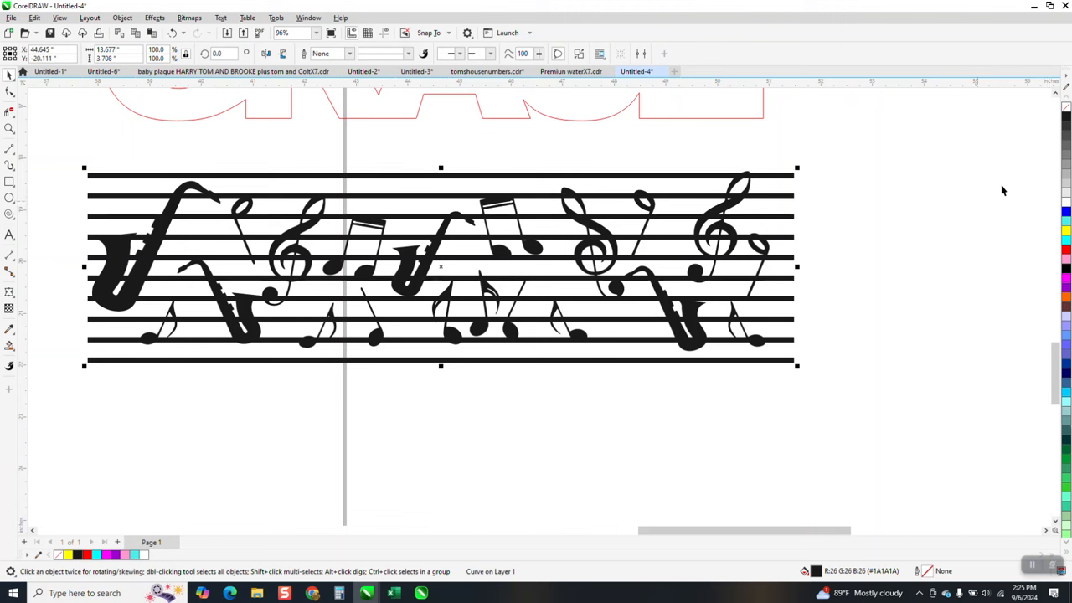
left_click(174, 33)
left_click(175, 33)
scroll(497, 434, "down", 1)
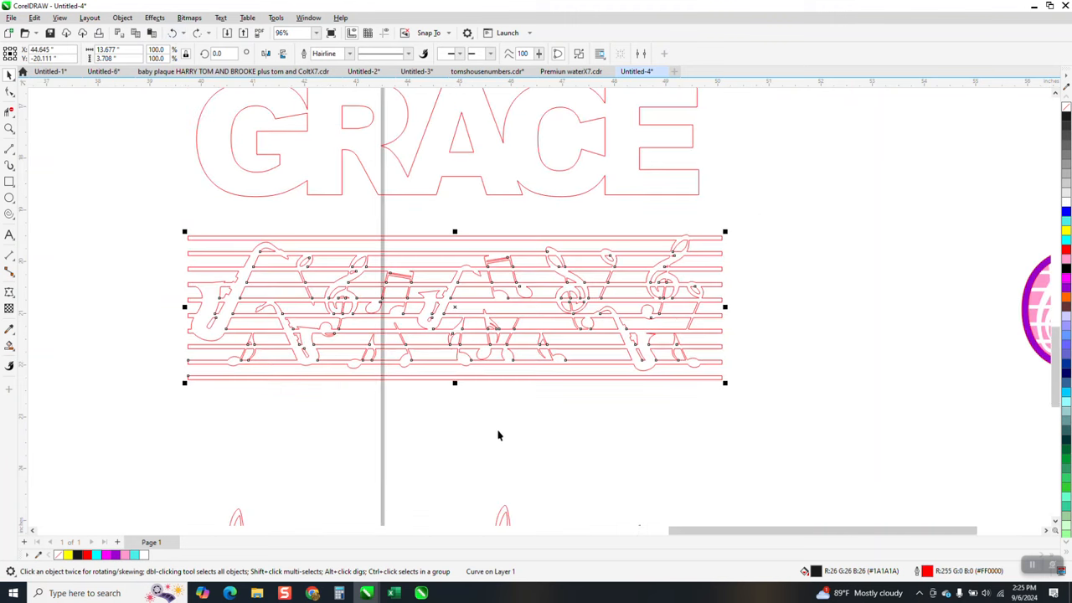
scroll(497, 434, "down", 2)
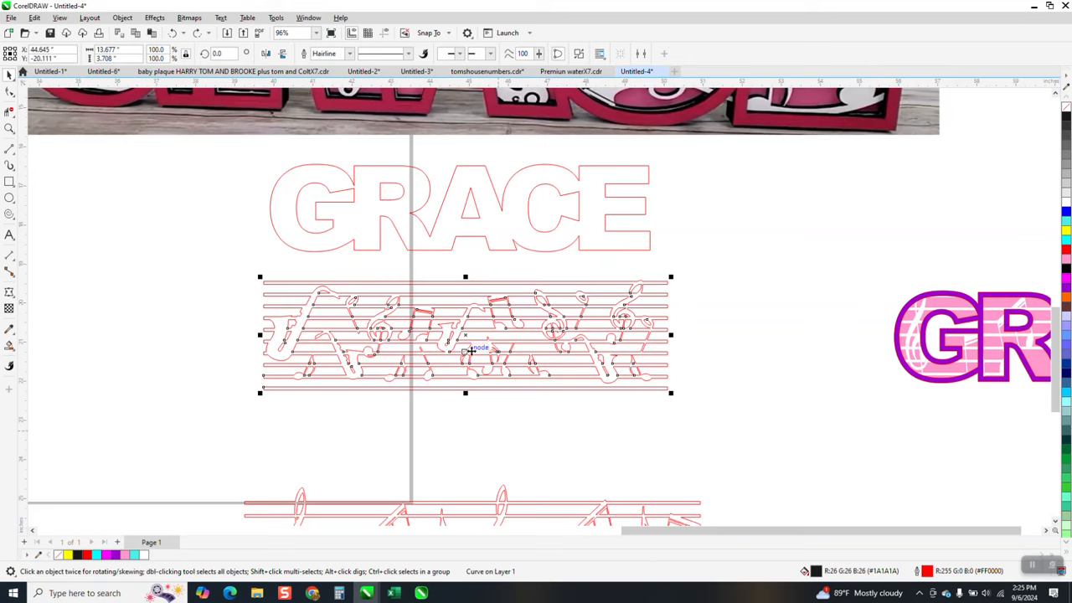
scroll(470, 350, "down", 1)
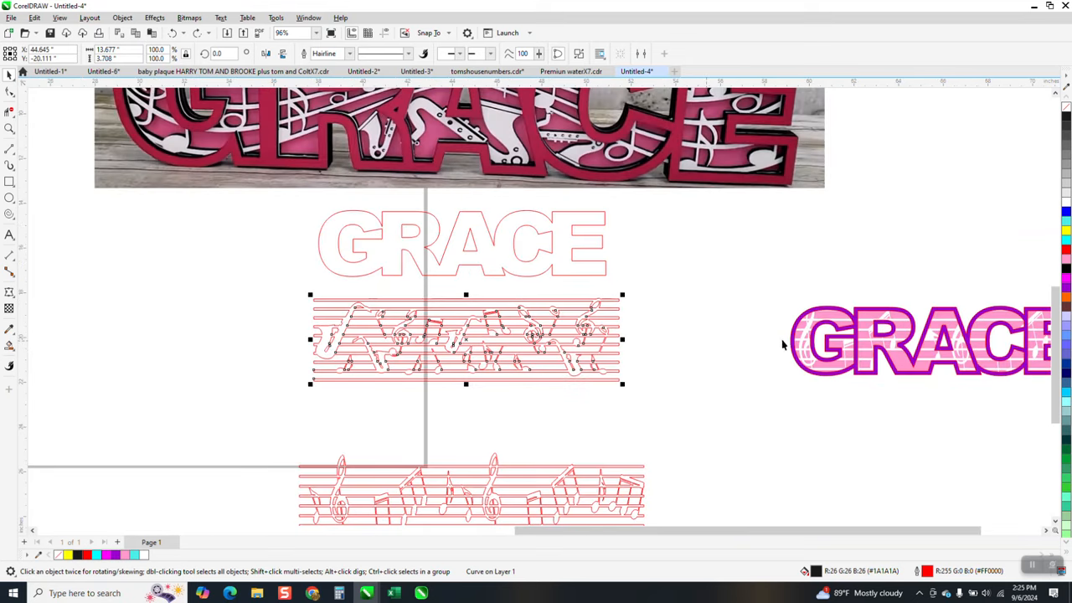
scroll(635, 349, "down", 2)
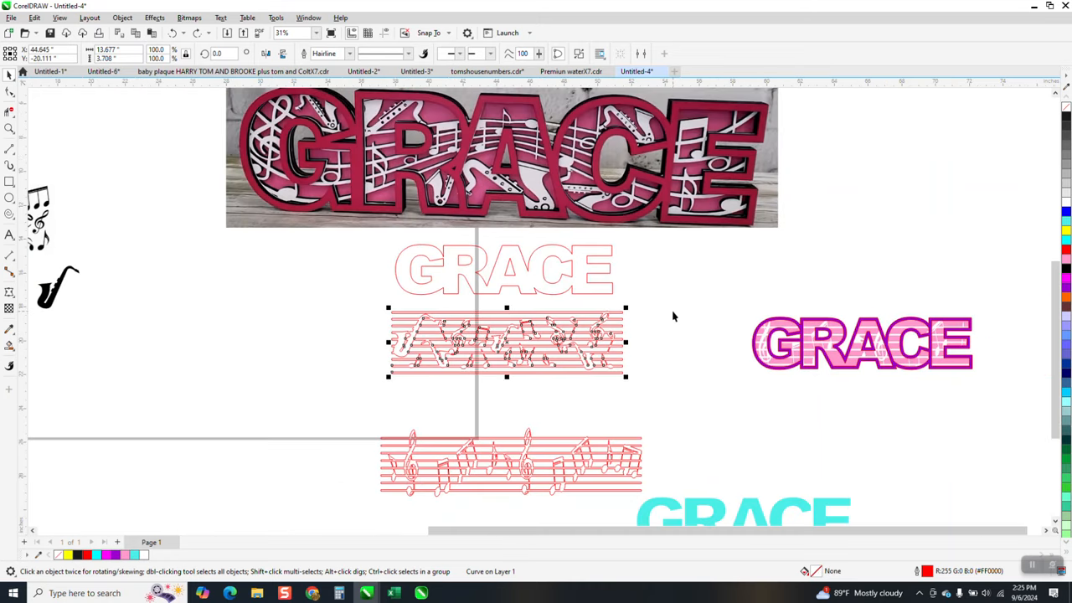
left_click(541, 268)
left_click(512, 324)
left_click_drag(511, 320, 508, 336)
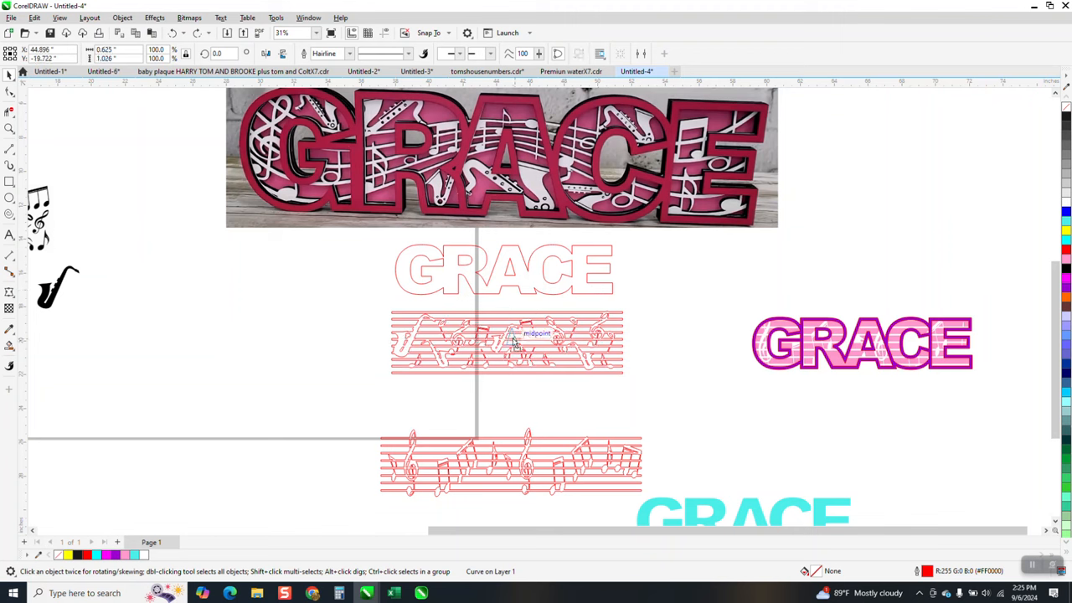
left_click(172, 33)
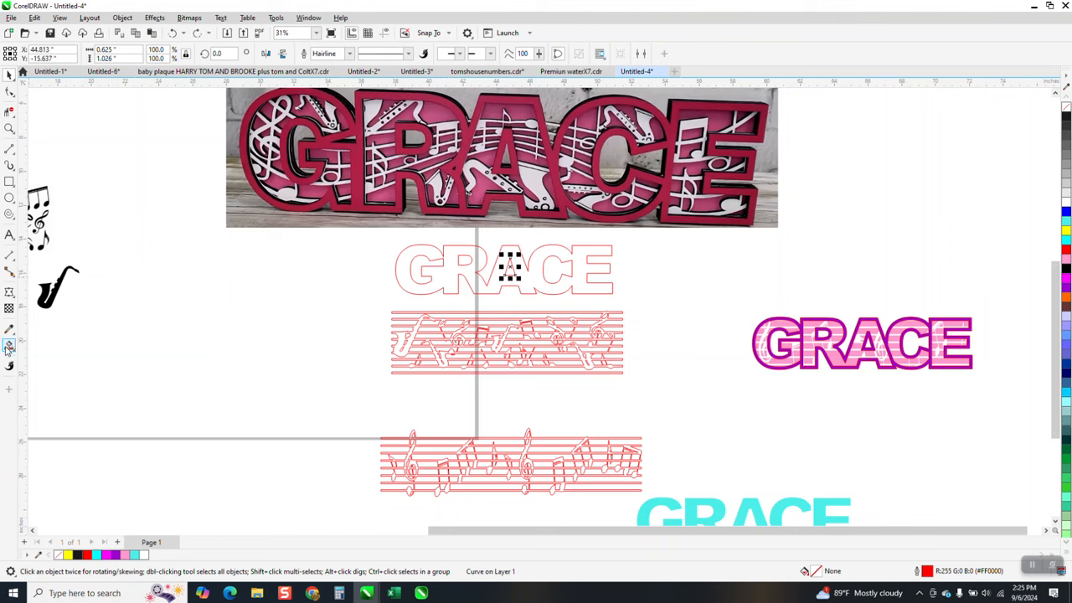
Create a blue filled shape from the GRACE outline with Smart Fill, using no outline
left_click(436, 256)
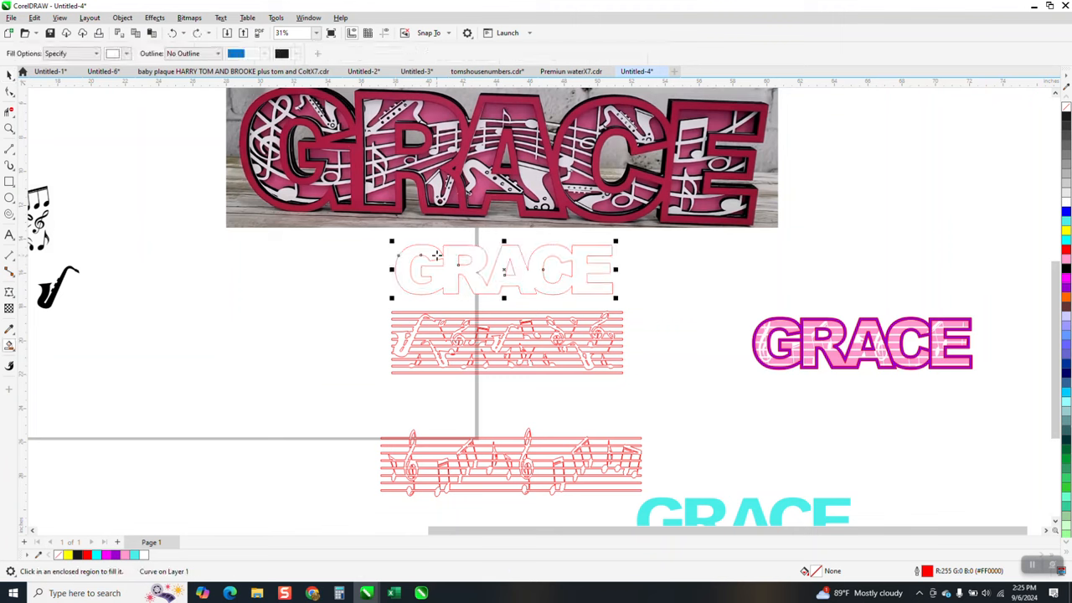
left_click(126, 53)
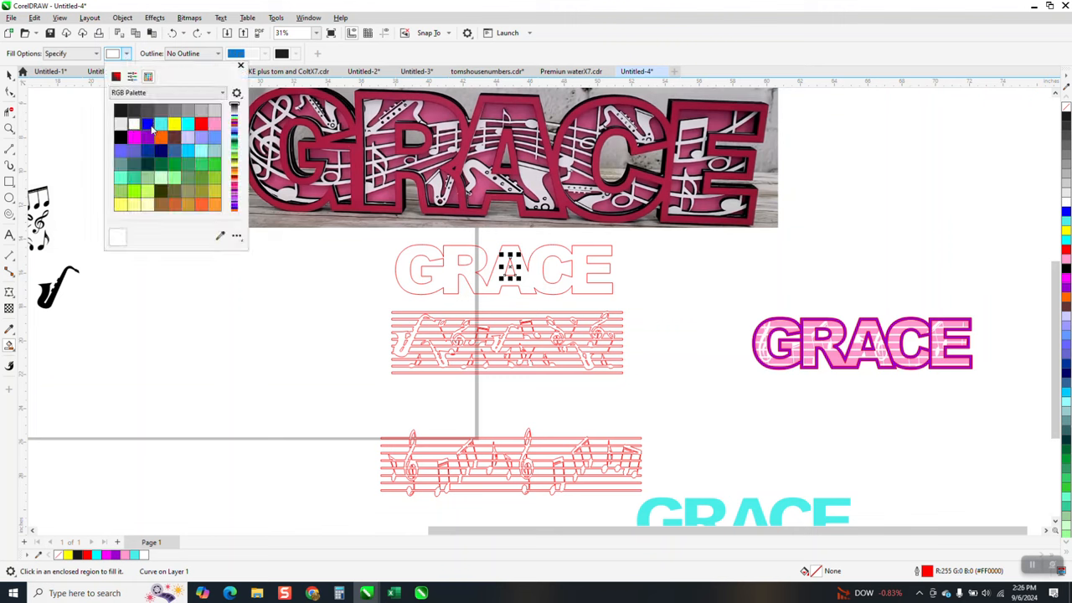
left_click(148, 124)
left_click(433, 257)
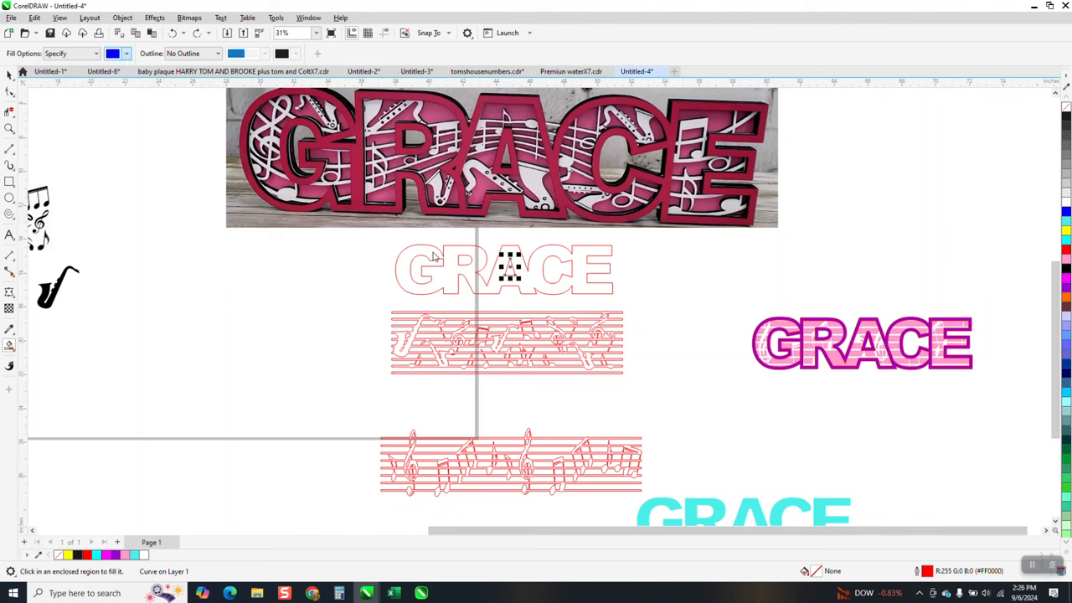
left_click(433, 251)
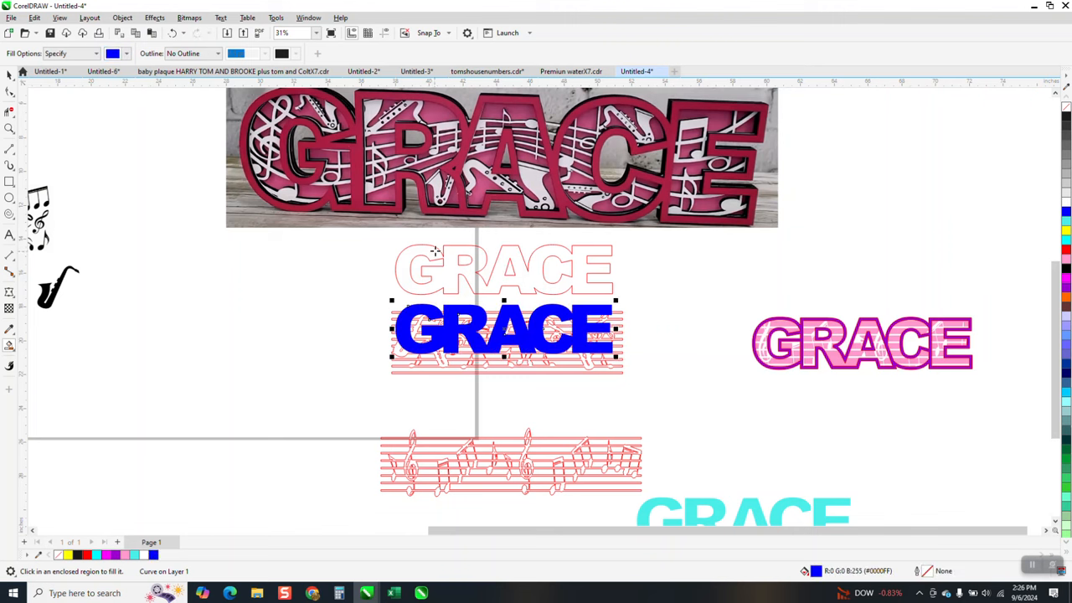
Centre the blue GRACE shape over the welded music pattern and intersect the two
left_click(10, 74)
left_click_drag(478, 312, 484, 329)
left_click_drag(364, 303, 655, 393)
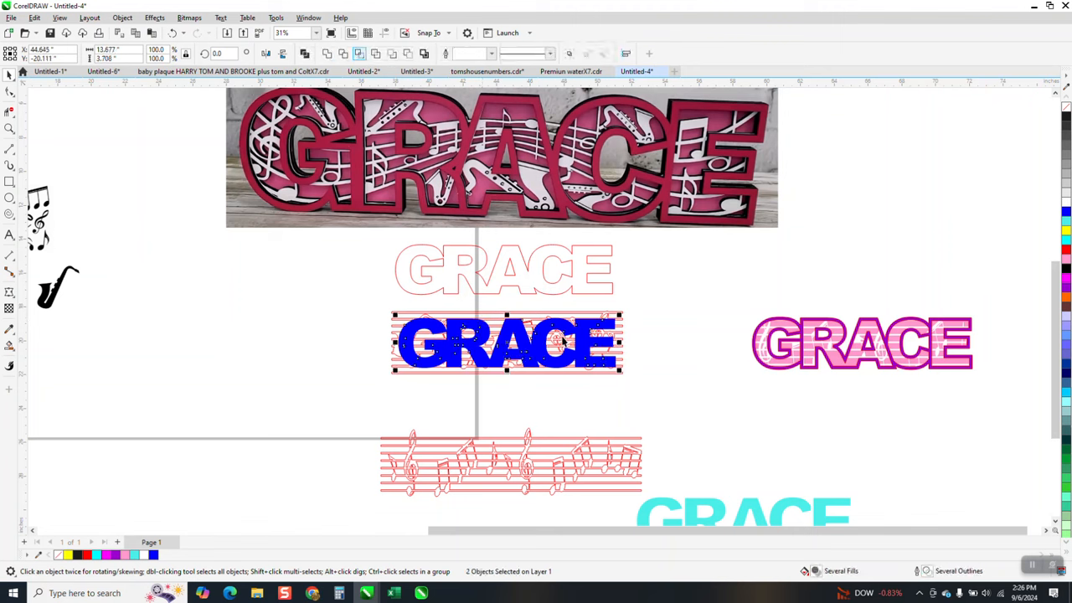
Move the intersected music-patterned GRACE outline clear of the blue lettering, onto the empty area to its left
key("Left")
key("Left")
key("Left")
key("Left")
key("Left")
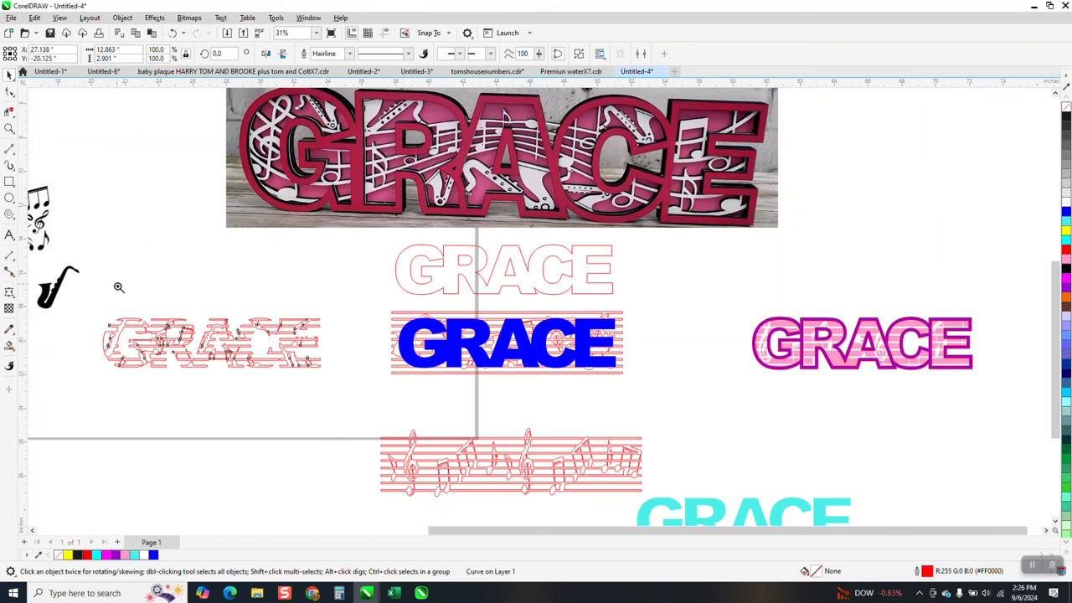
left_click(9, 129)
left_click_drag(103, 306, 434, 400)
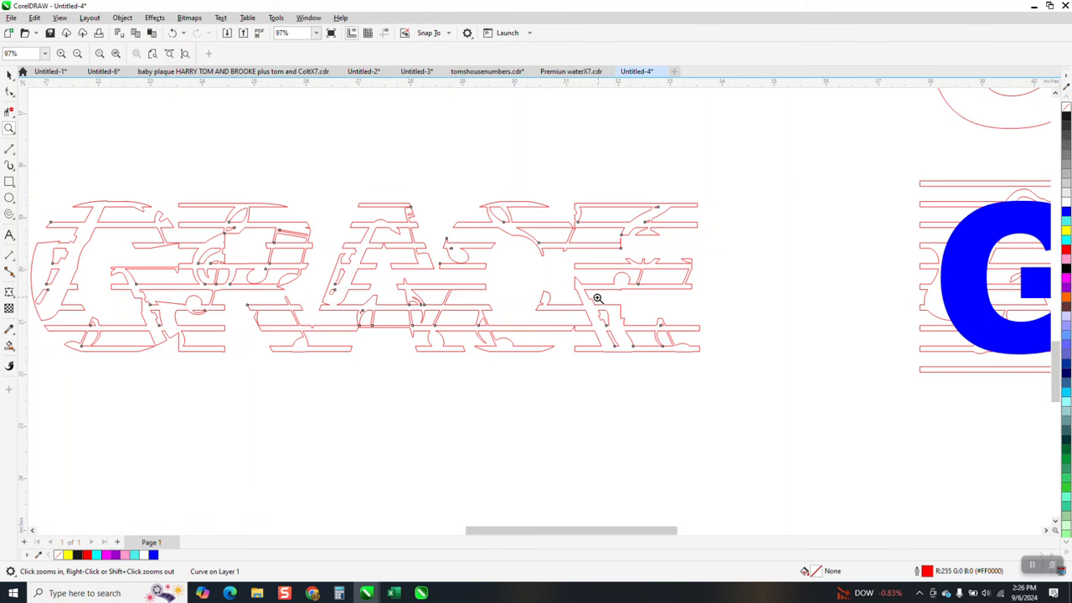
scroll(423, 303, "down", 2)
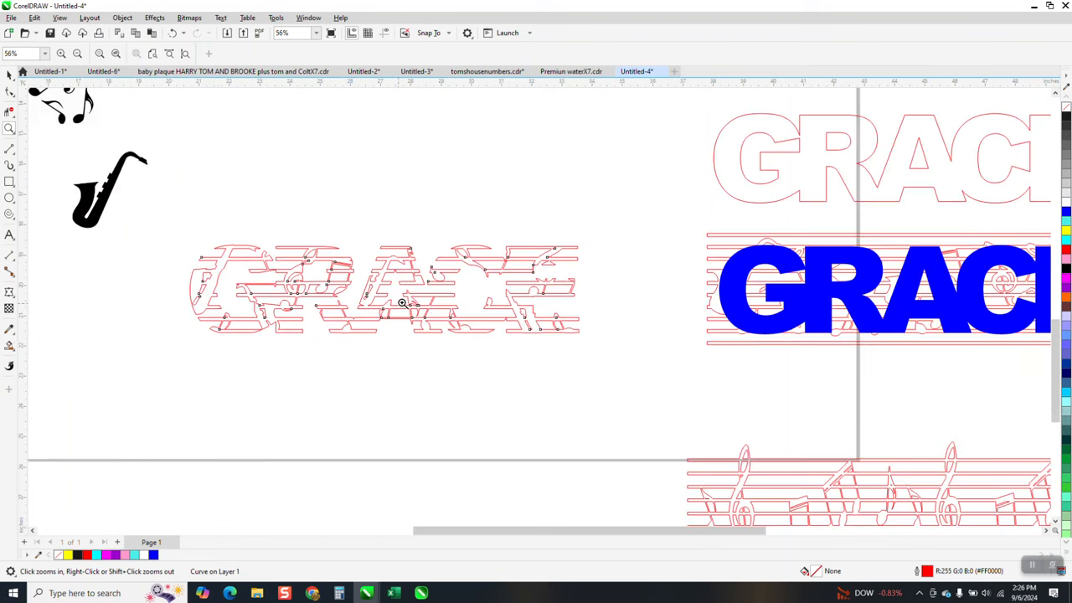
Shift the blue GRACE shape slightly left over the welded music pattern and intersect the two again
left_click(9, 75)
left_click(625, 182)
left_click(754, 255)
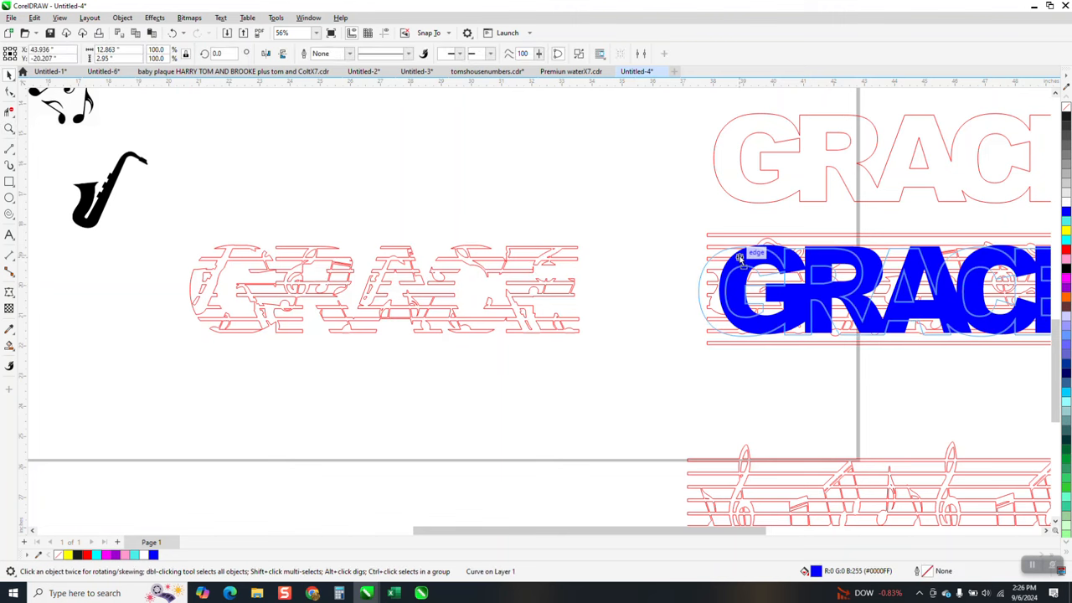
left_click_drag(739, 257, 744, 258)
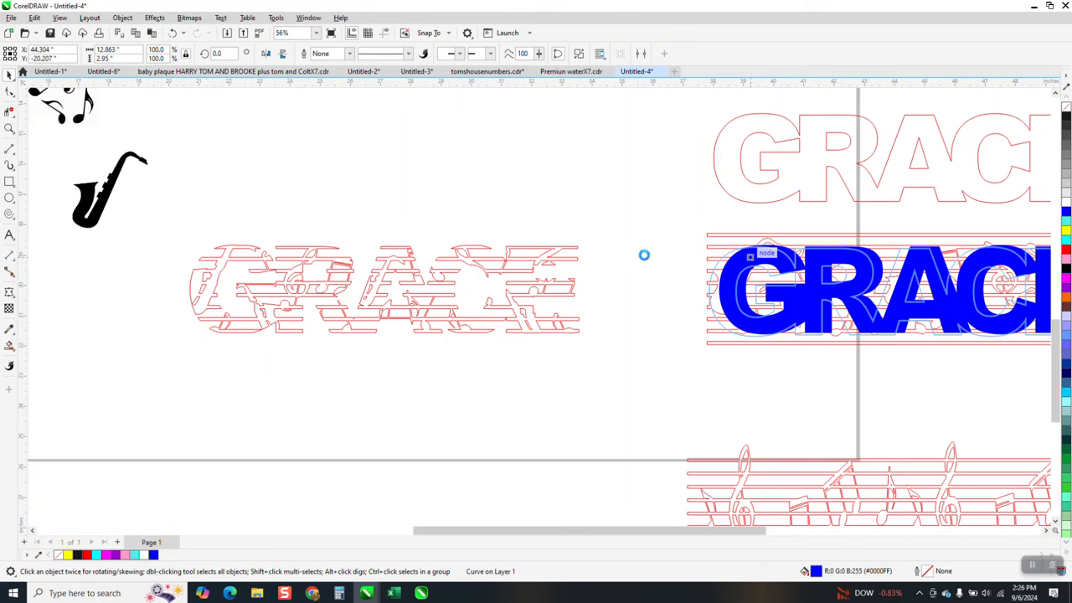
scroll(647, 251, "down", 3)
left_click_drag(843, 316, 945, 336)
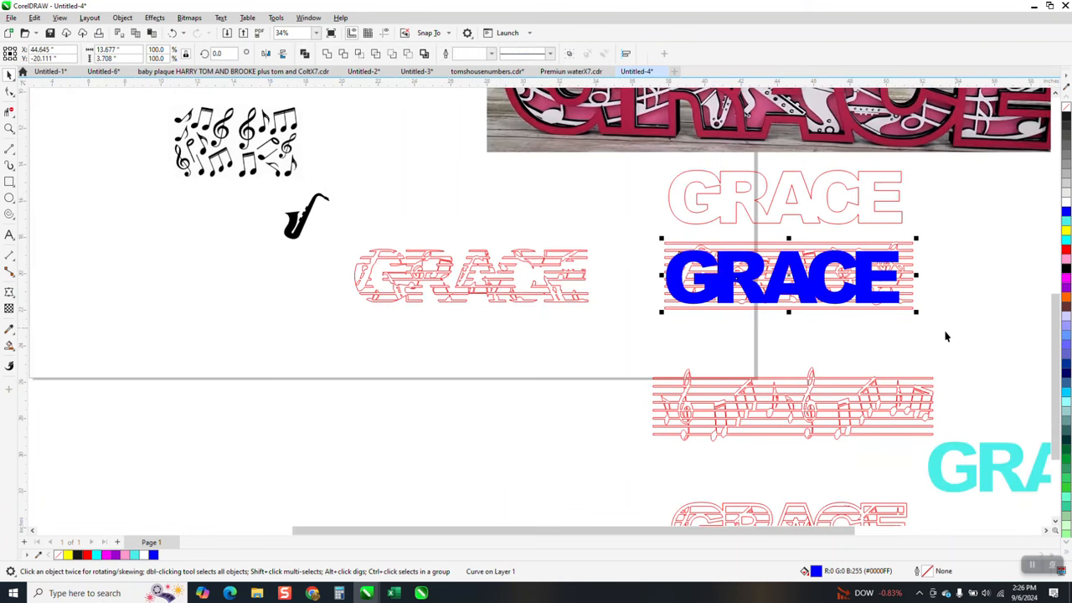
left_click(351, 57)
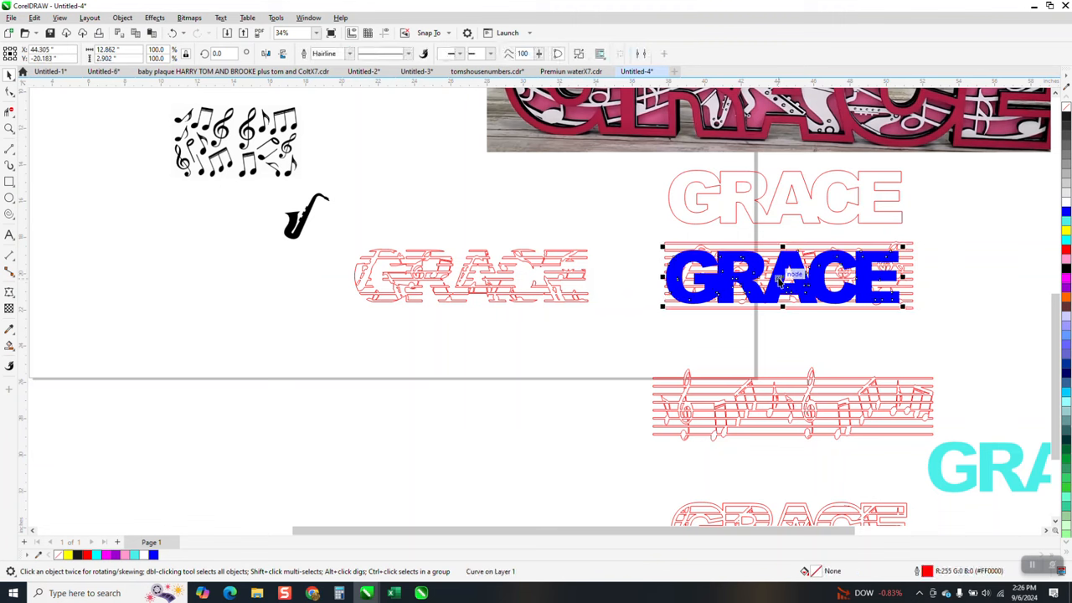
Move the second intersected GRACE outline directly below the first one and compare the two patterns
left_click_drag(741, 305, 451, 341)
left_click(9, 129)
left_click_drag(322, 283, 602, 376)
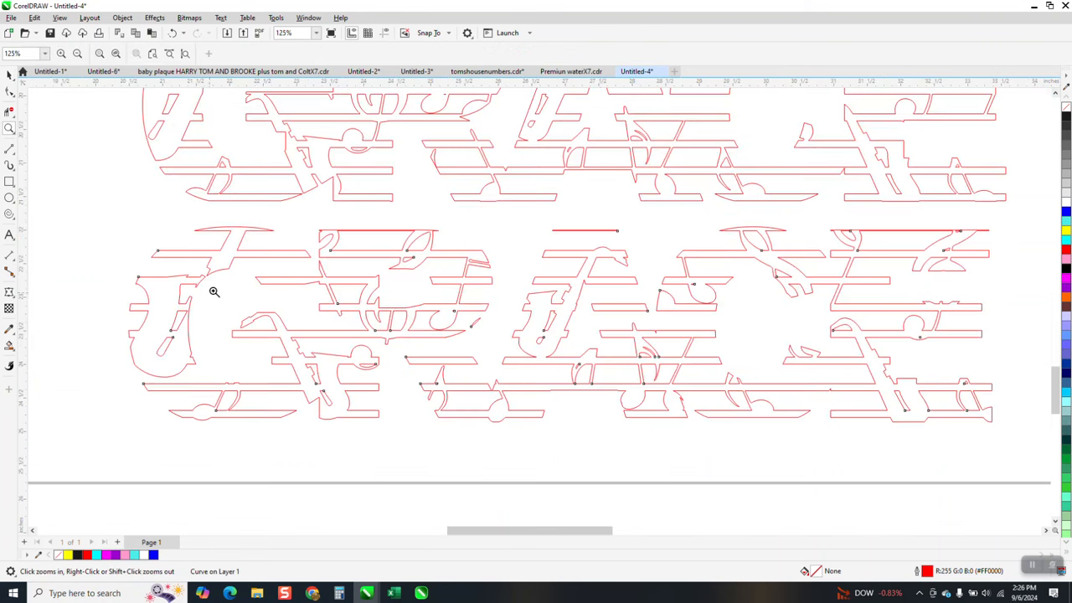
scroll(556, 322, "down", 1)
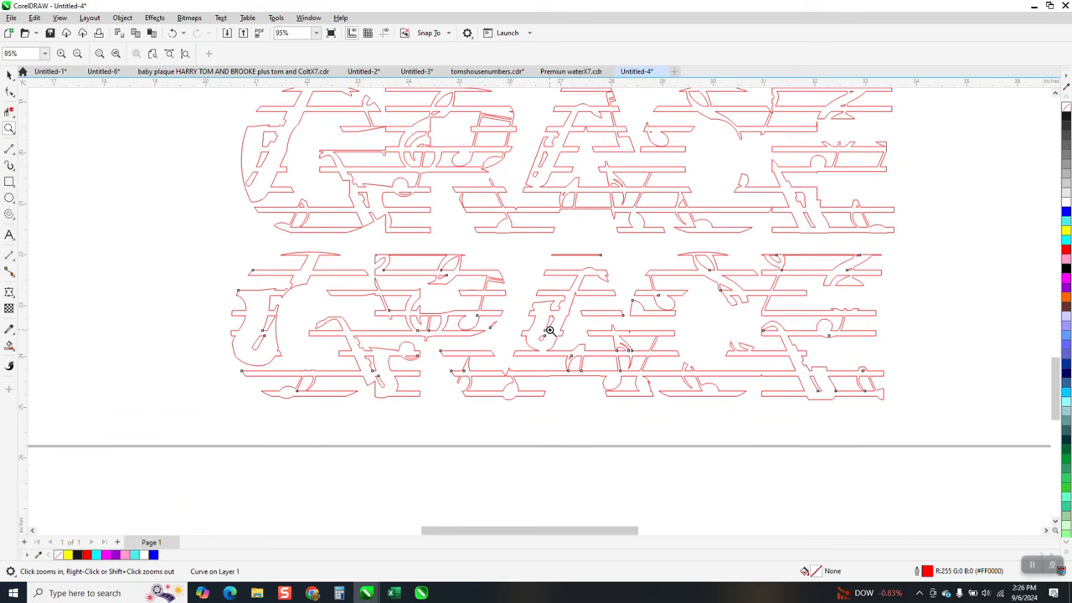
scroll(550, 331, "down", 1)
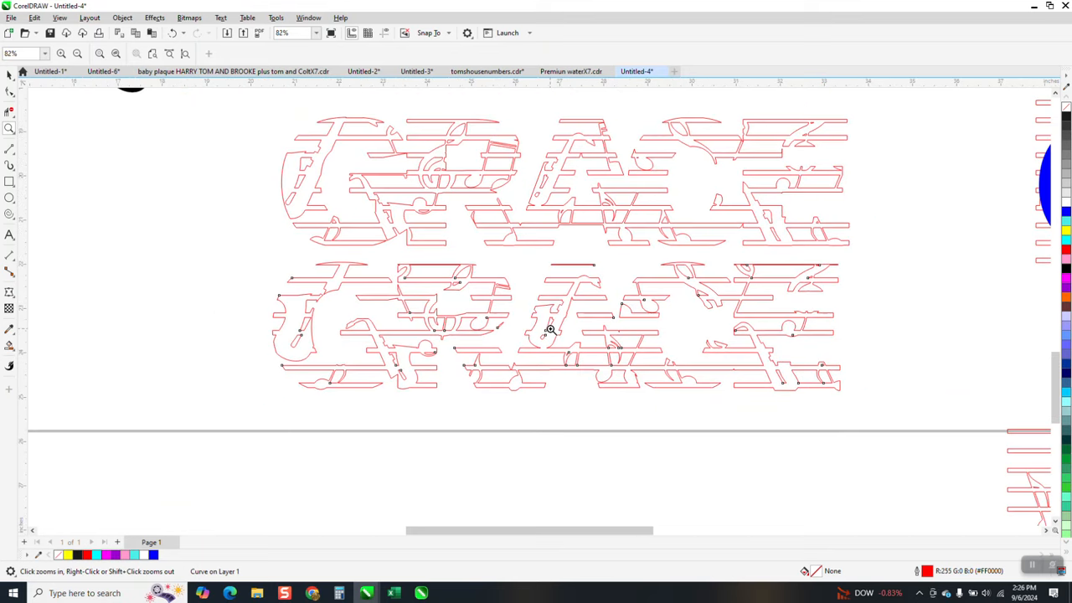